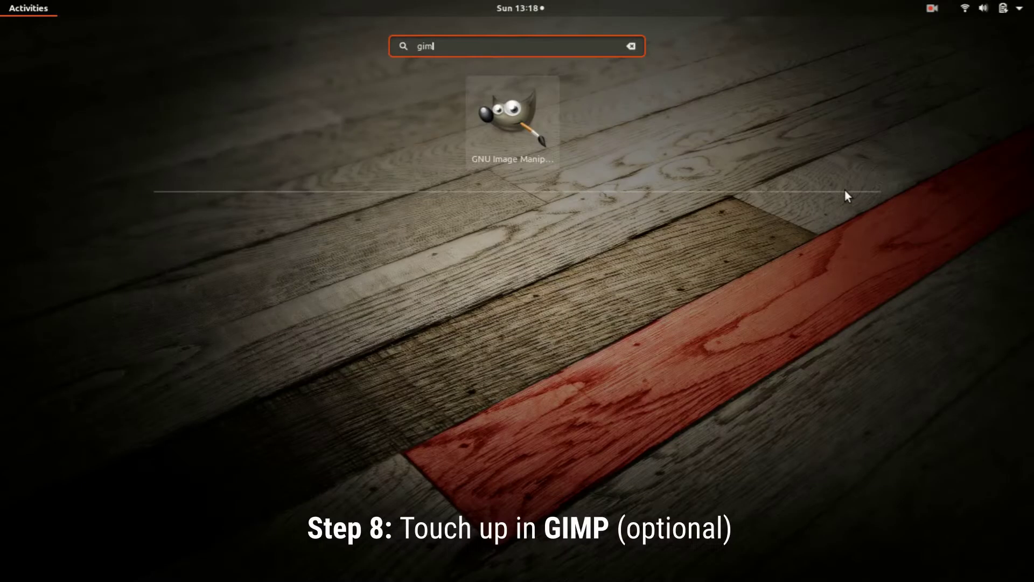
Step: Launch GIMP and bring in the sketch photo 20171001_090726.jpg from Pictures
{"action": "key", "text": "Return"}
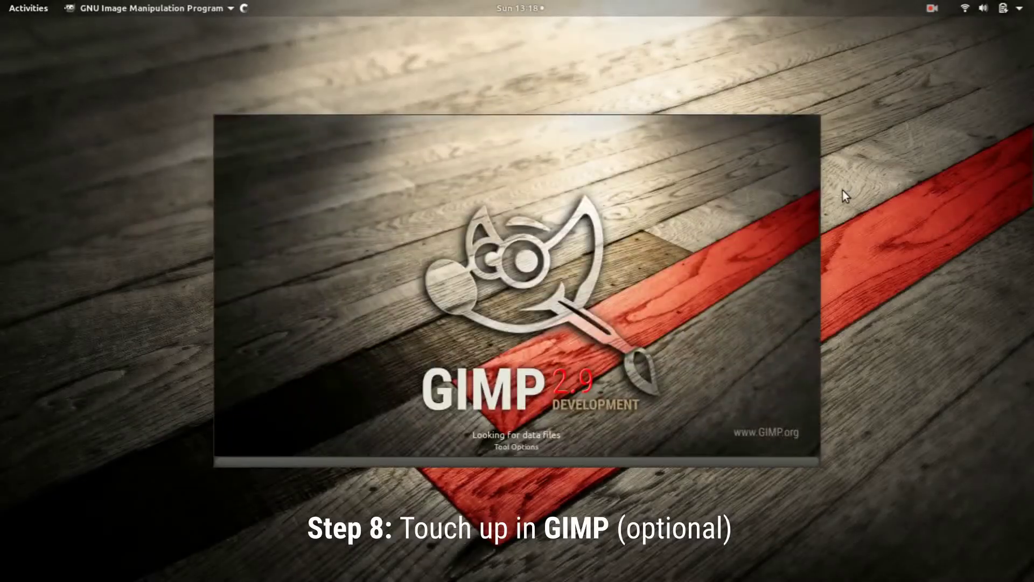
{"action": "key", "text": "super"}
{"action": "type", "text": "pict"}
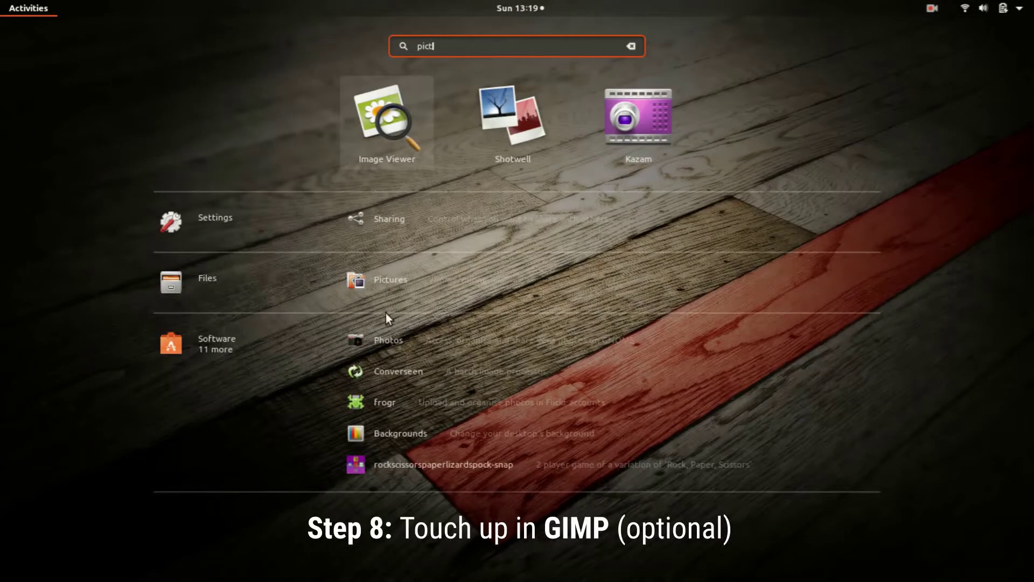
{"action": "left_click", "coordinate": [386, 309]}
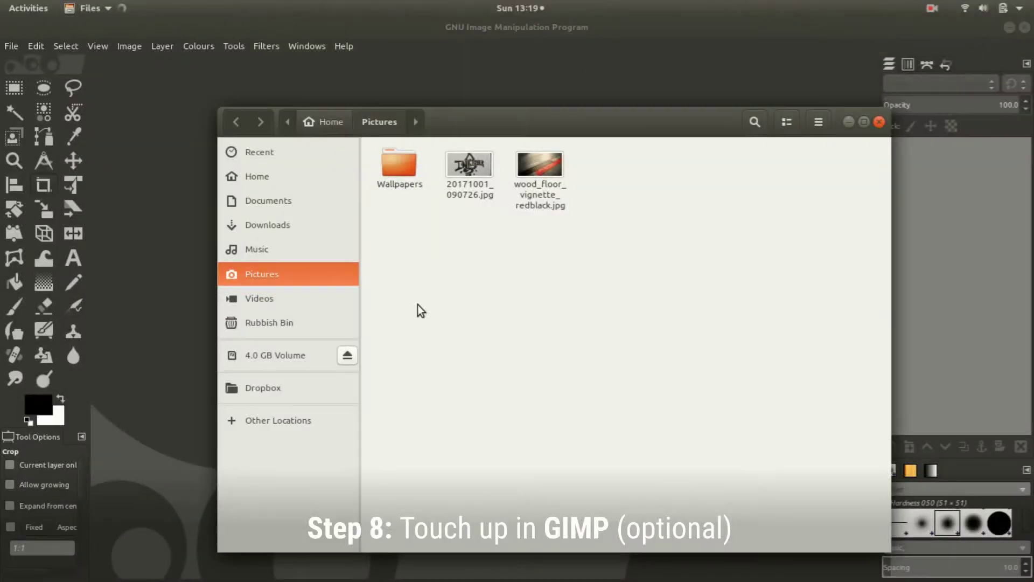
{"action": "left_click_drag", "start_coordinate": [469, 166], "coordinate": [153, 174]}
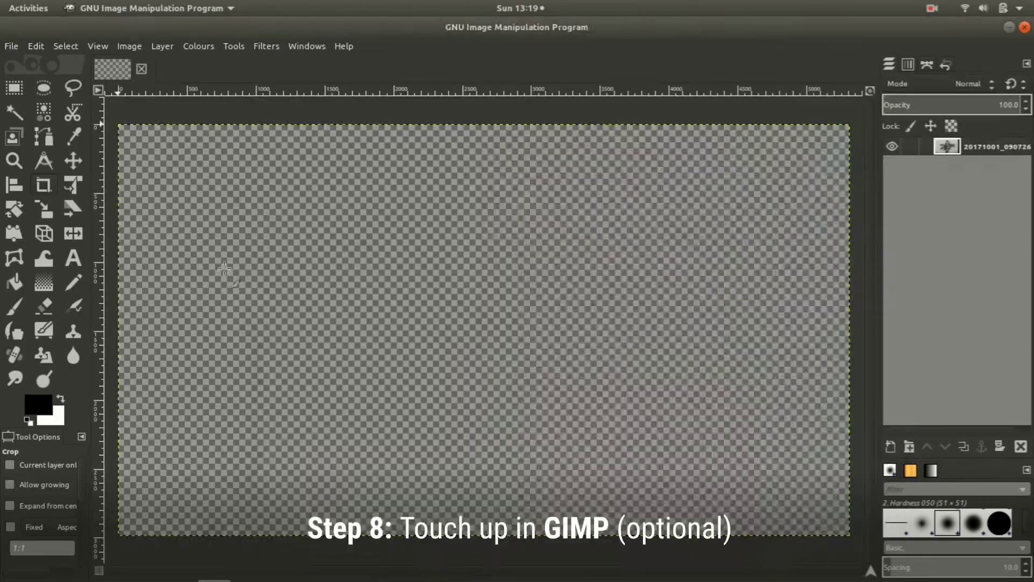
Step: Crop the photo to a rectangle around the INKTOBER lettering, giving 3977x2866
{"action": "key", "text": "r"}
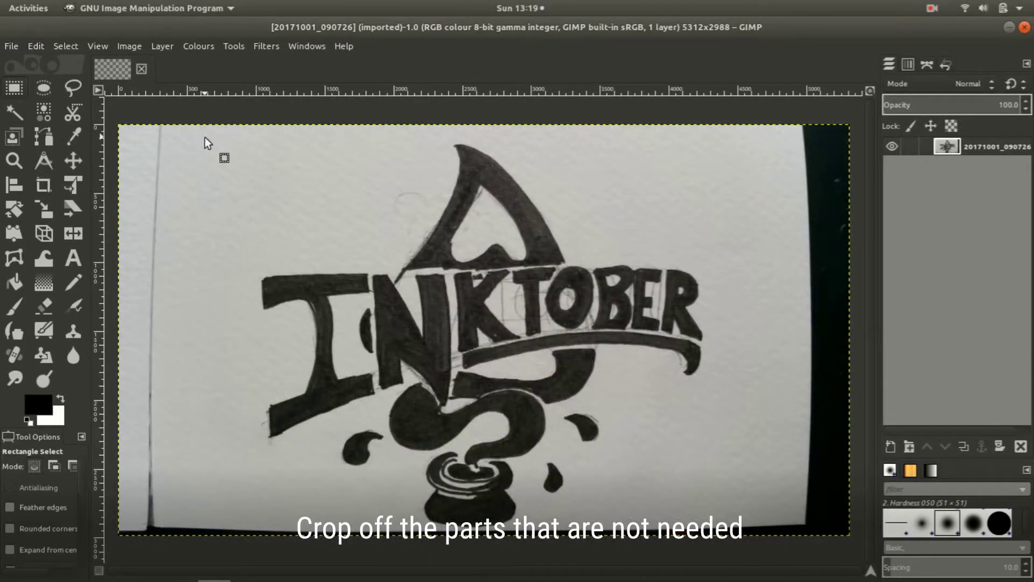
{"action": "left_click_drag", "start_coordinate": [199, 135], "coordinate": [746, 529]}
{"action": "key", "text": "alt+i"}
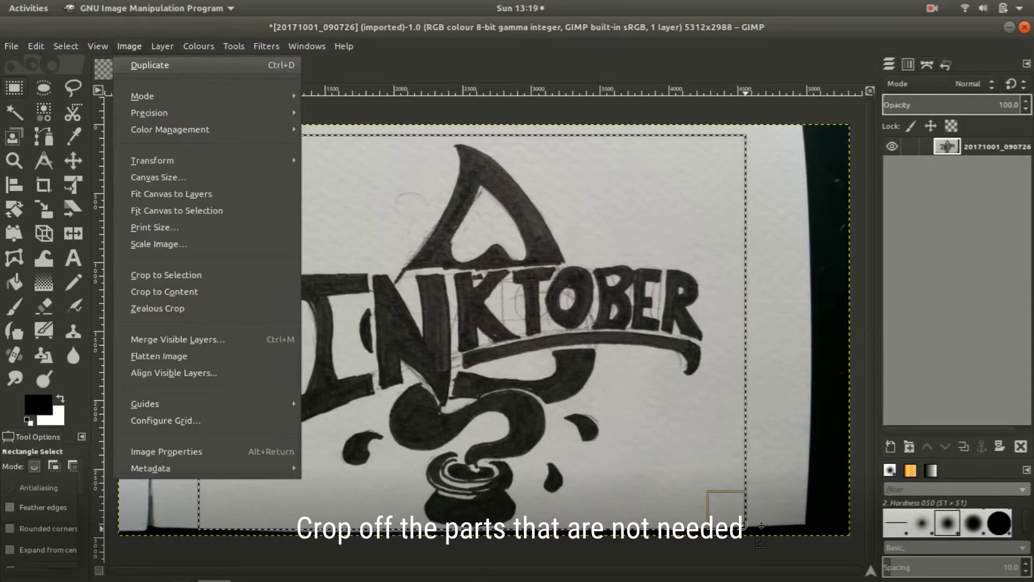
{"action": "left_click", "coordinate": [182, 276]}
Step: Apply Levels with input range 95 to 104 so only solid black ink on white remains
{"action": "left_click", "coordinate": [195, 48]}
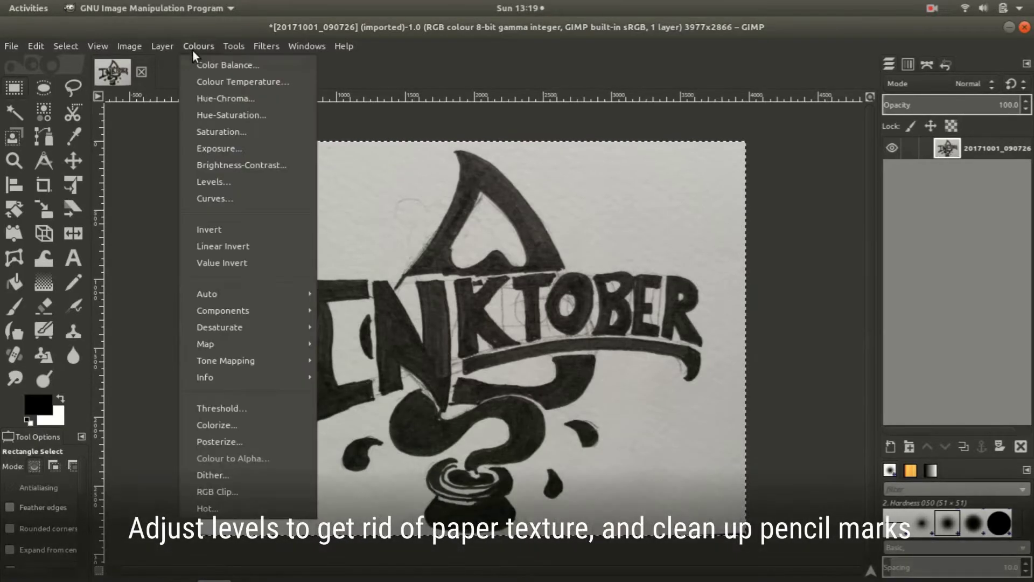
{"action": "left_click", "coordinate": [218, 182]}
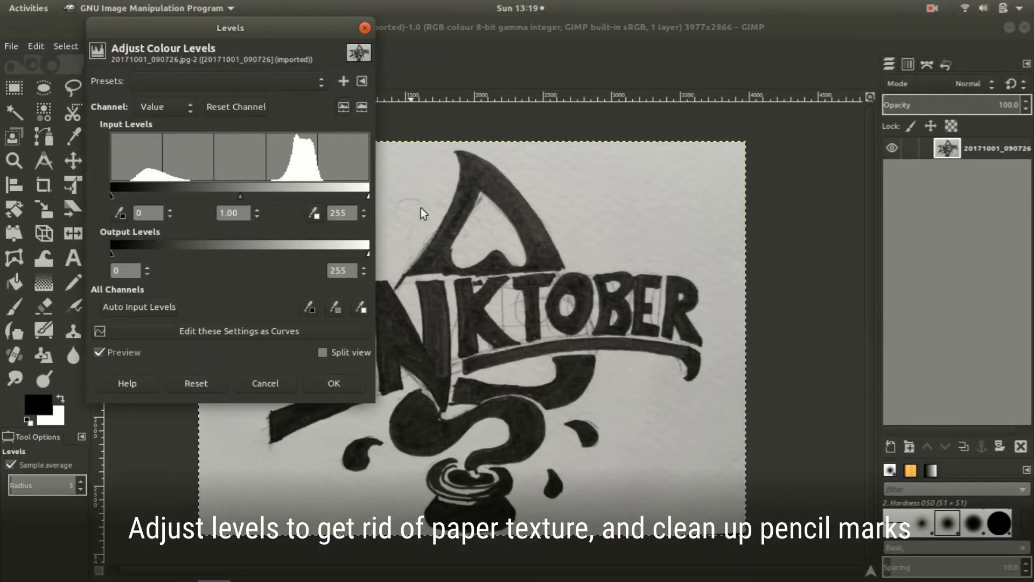
{"action": "left_click_drag", "start_coordinate": [359, 195], "coordinate": [295, 196]}
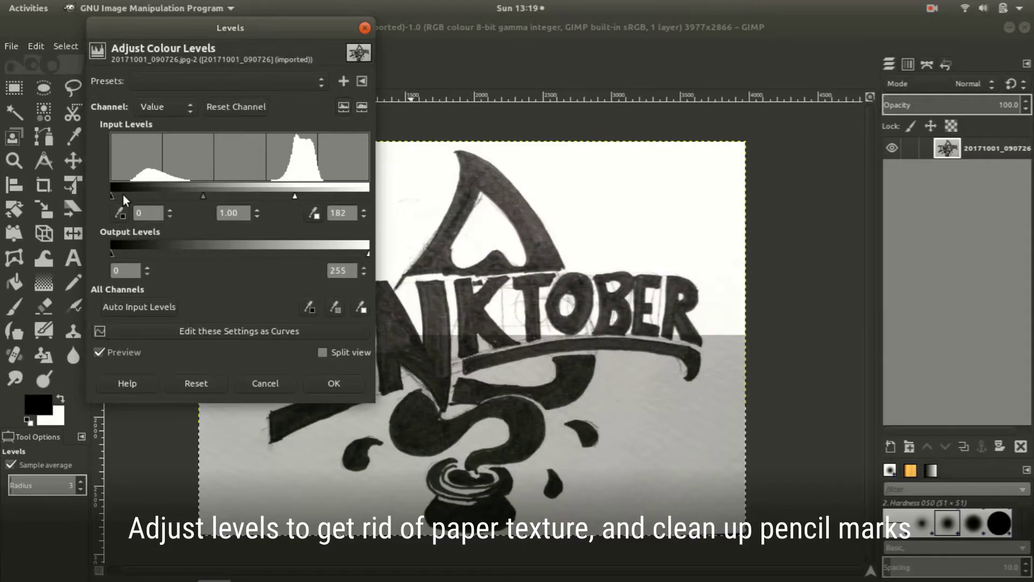
{"action": "left_click_drag", "start_coordinate": [113, 197], "coordinate": [180, 209]}
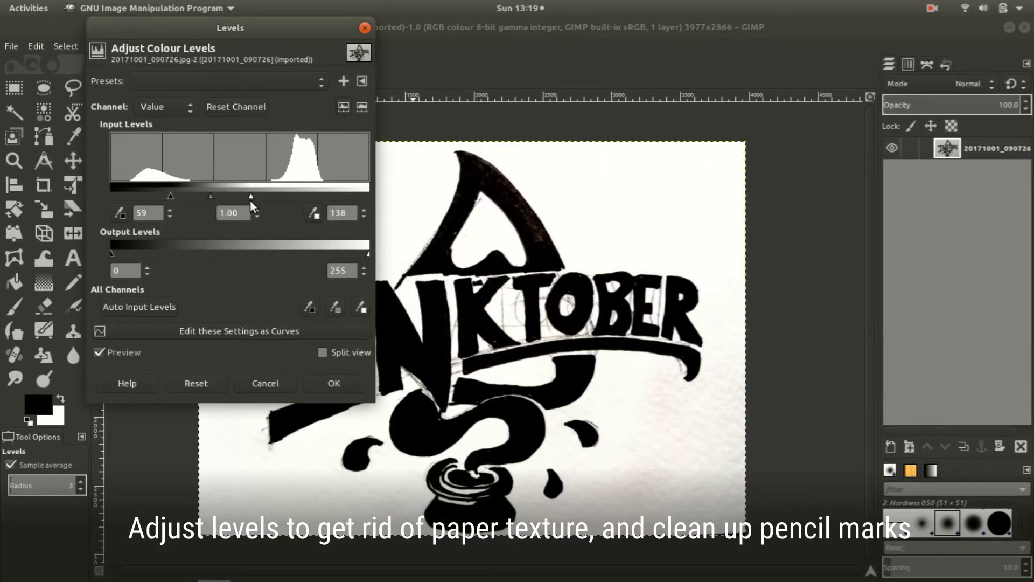
{"action": "left_click_drag", "start_coordinate": [251, 205], "coordinate": [236, 206]}
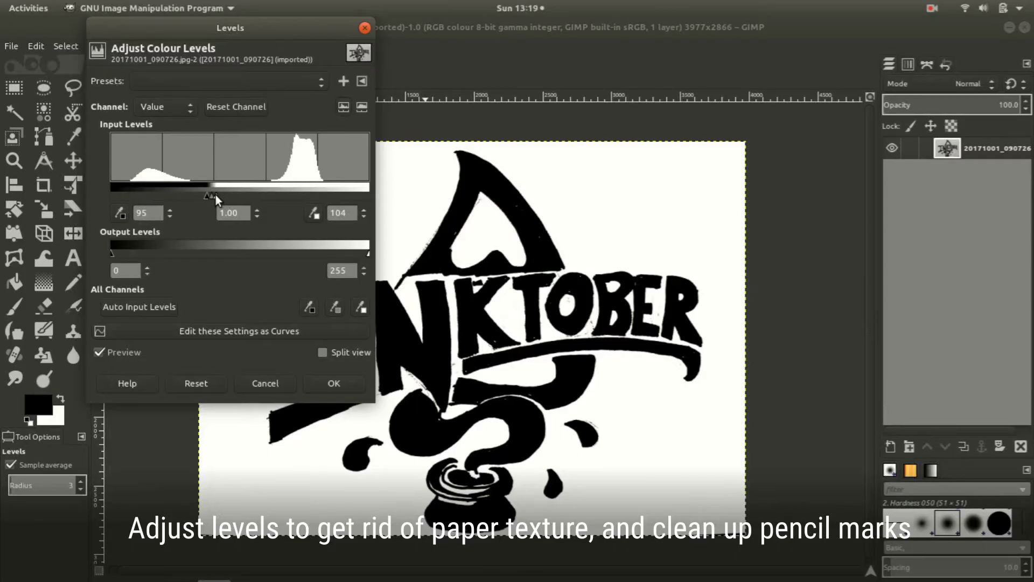
{"action": "left_click", "coordinate": [333, 383]}
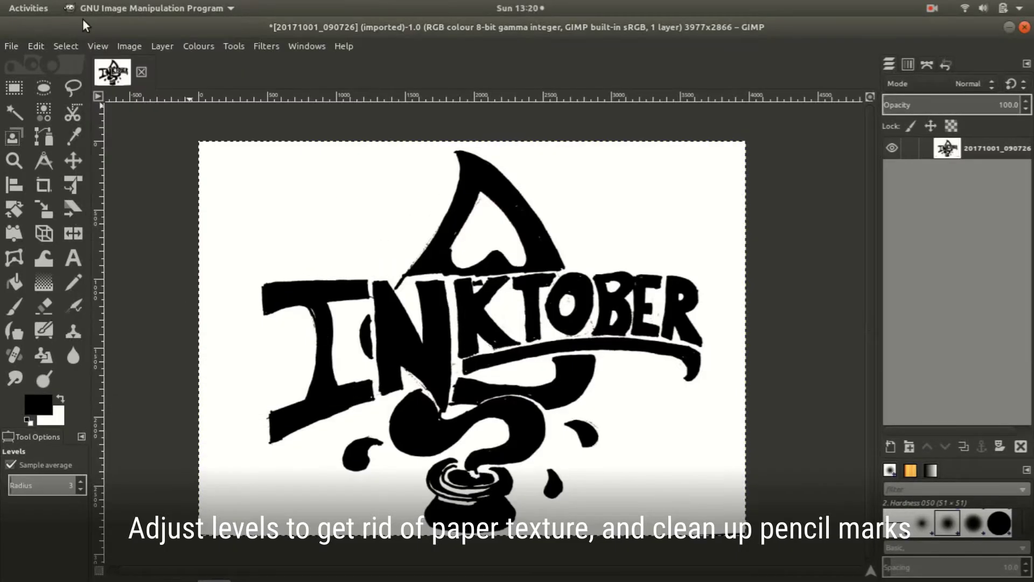
Step: Scale the image to width 1500 (1500x1081 pixels), choosing an interpolation method
{"action": "left_click", "coordinate": [130, 46]}
{"action": "left_click", "coordinate": [163, 241]}
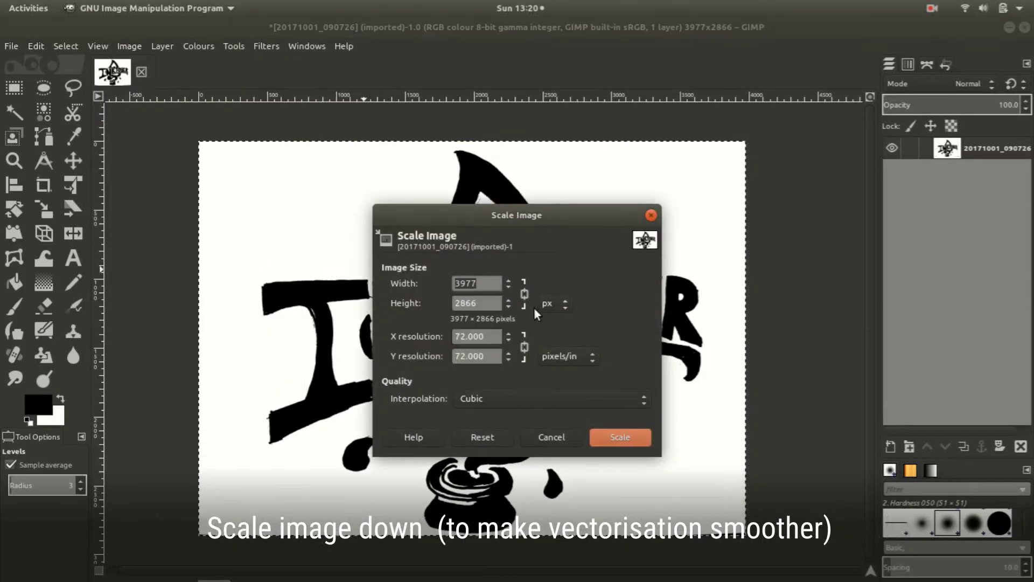
{"action": "type", "text": "1500"}
{"action": "left_click", "coordinate": [617, 408]}
{"action": "left_click", "coordinate": [608, 419]}
{"action": "left_click", "coordinate": [636, 441]}
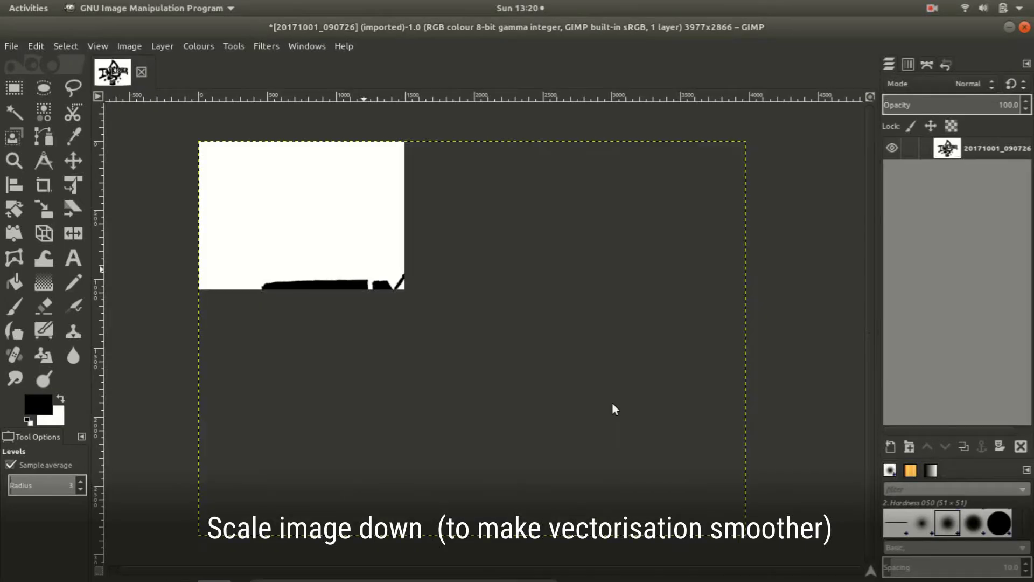
Step: Select all and copy the scaled image, then launch Inkscape from the 'ink' search
{"action": "scroll", "coordinate": [487, 362], "scroll_direction": "up", "scroll_amount": 3}
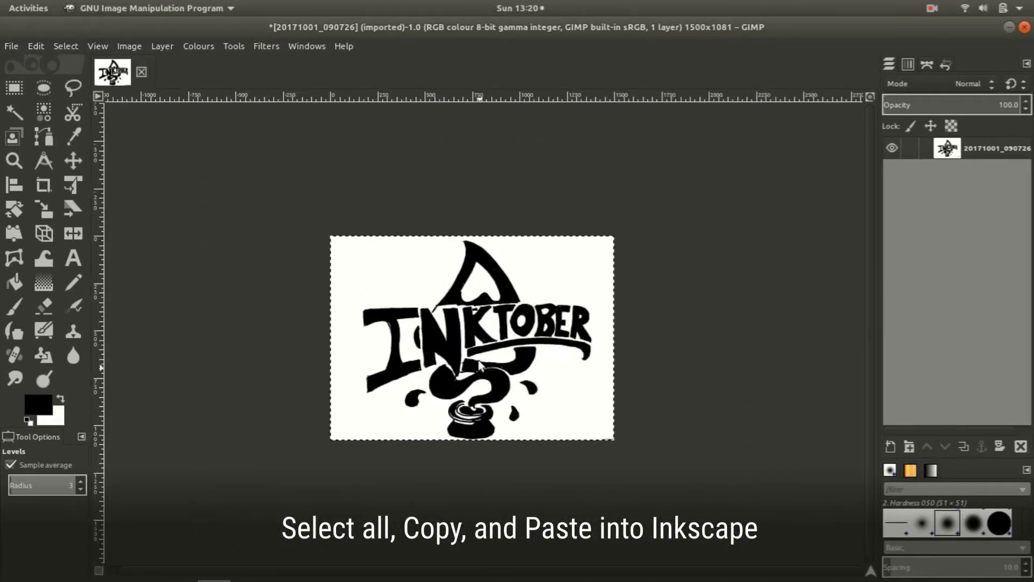
{"action": "key", "text": "ctrl+a"}
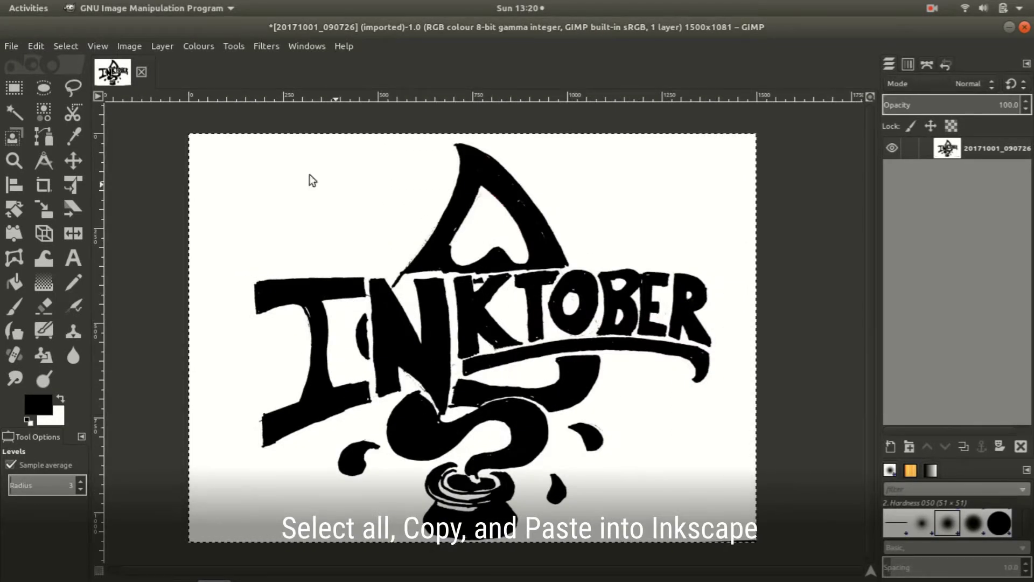
{"action": "left_click", "coordinate": [65, 45]}
{"action": "left_click", "coordinate": [80, 67]}
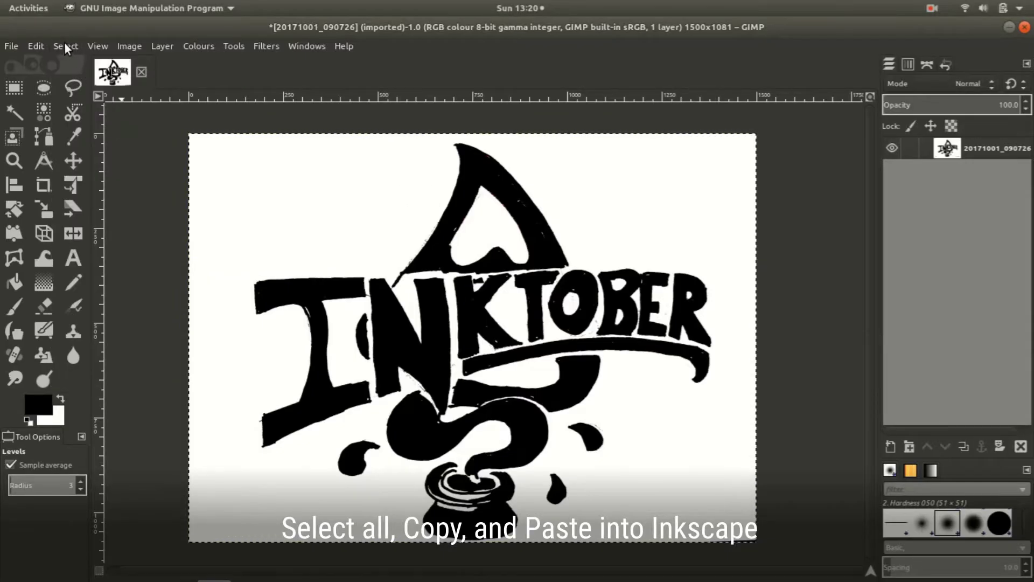
{"action": "left_click", "coordinate": [35, 45]}
{"action": "left_click", "coordinate": [93, 163]}
{"action": "key", "text": "super"}
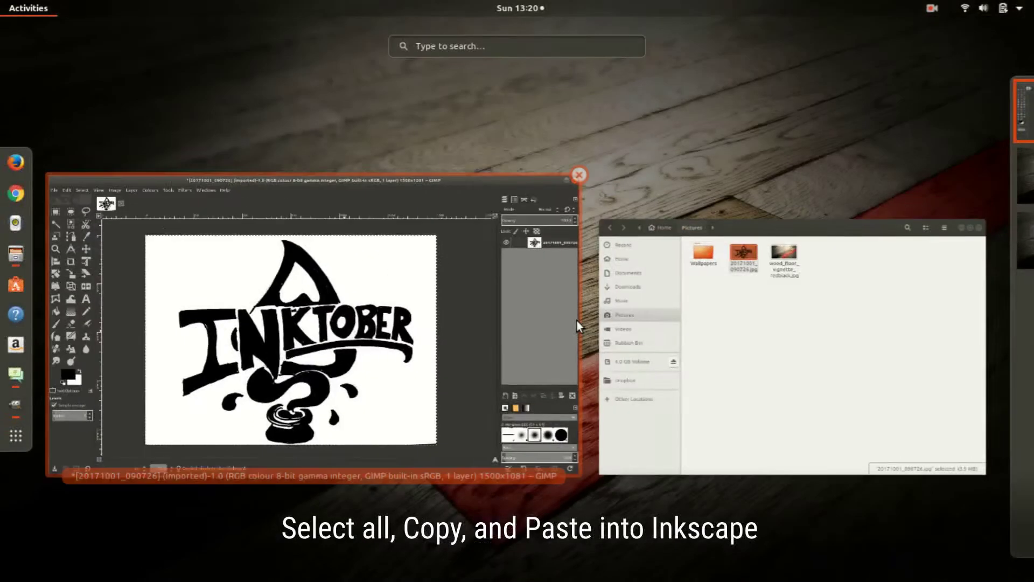
{"action": "type", "text": "ink"}
{"action": "key", "text": "Return"}
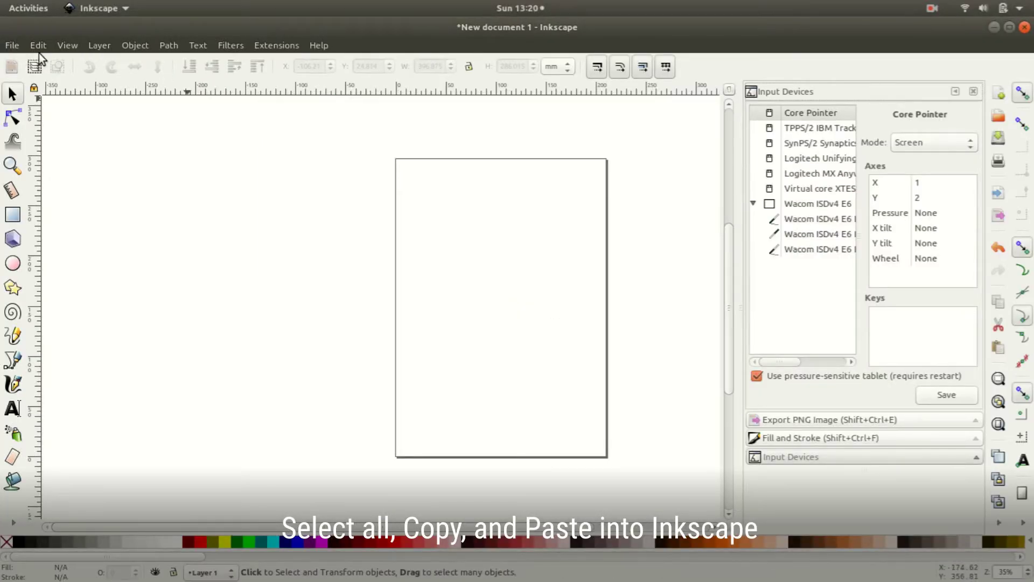
Step: Paste the cleaned sketch onto the page and trace it into a vector path with Trace Bitmap
{"action": "left_click", "coordinate": [39, 52]}
{"action": "left_click", "coordinate": [83, 139]}
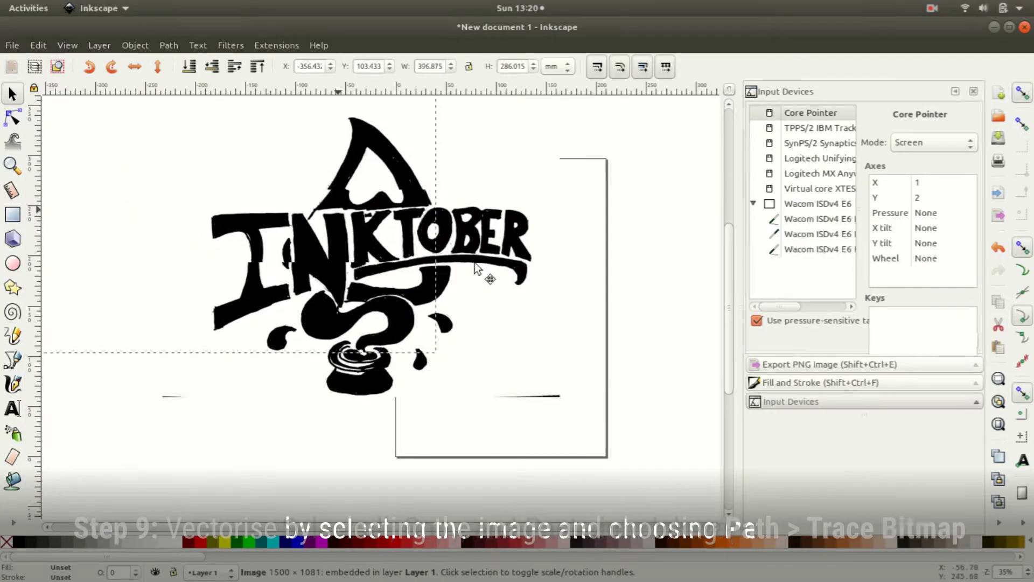
{"action": "left_click_drag", "start_coordinate": [474, 263], "coordinate": [488, 314]}
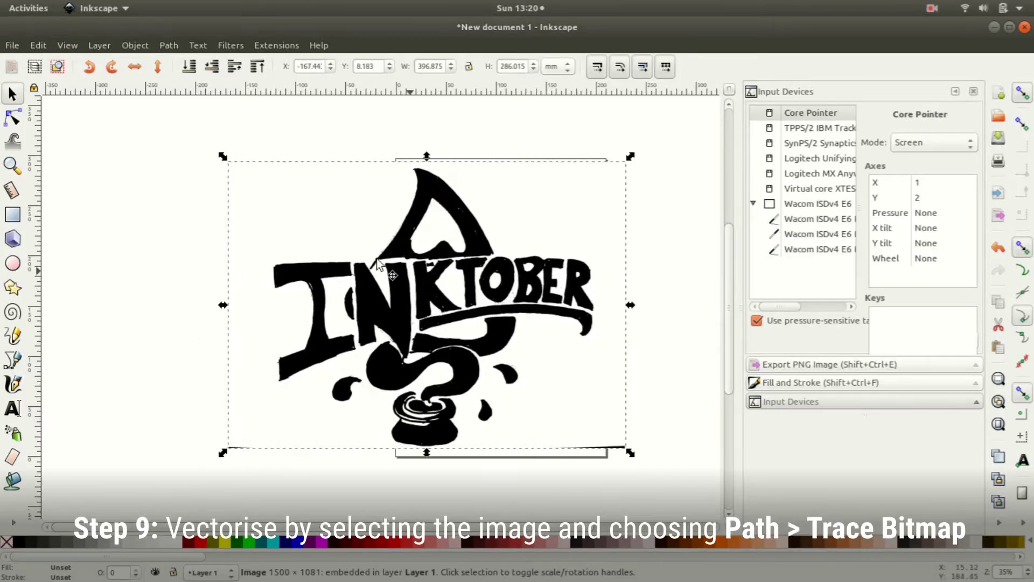
{"action": "left_click", "coordinate": [164, 45]}
{"action": "left_click", "coordinate": [209, 94]}
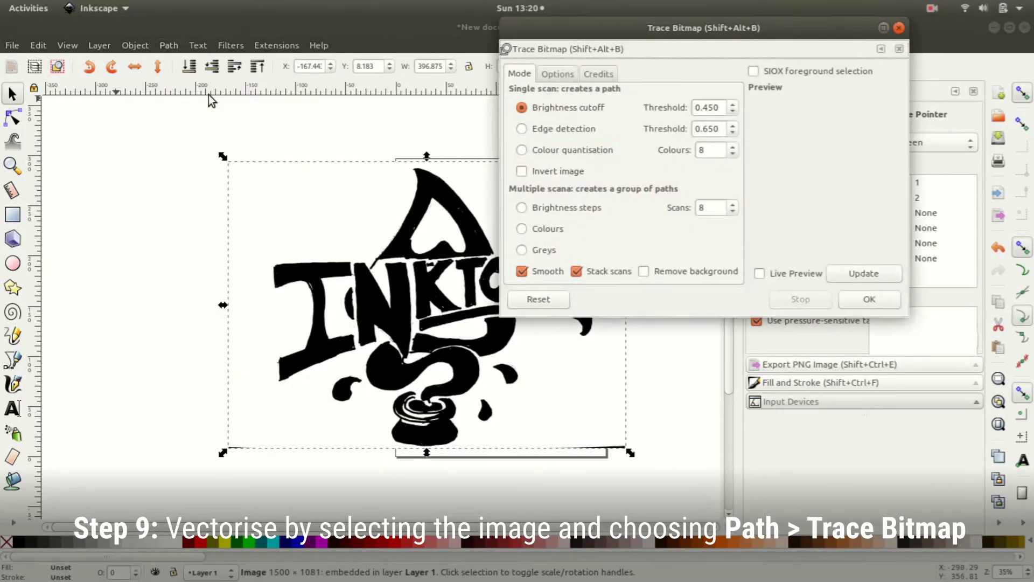
{"action": "left_click", "coordinate": [865, 273]}
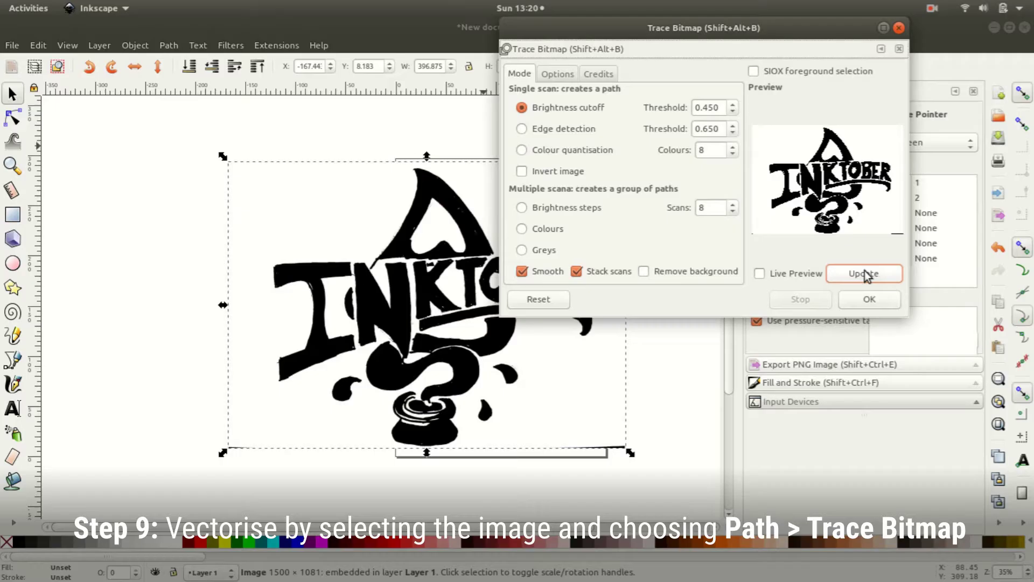
{"action": "left_click", "coordinate": [870, 299]}
Step: Delete the original bitmap and move the traced INKTOBER vector onto the page
{"action": "left_click_drag", "start_coordinate": [542, 397], "coordinate": [328, 337]}
{"action": "left_click", "coordinate": [499, 306]}
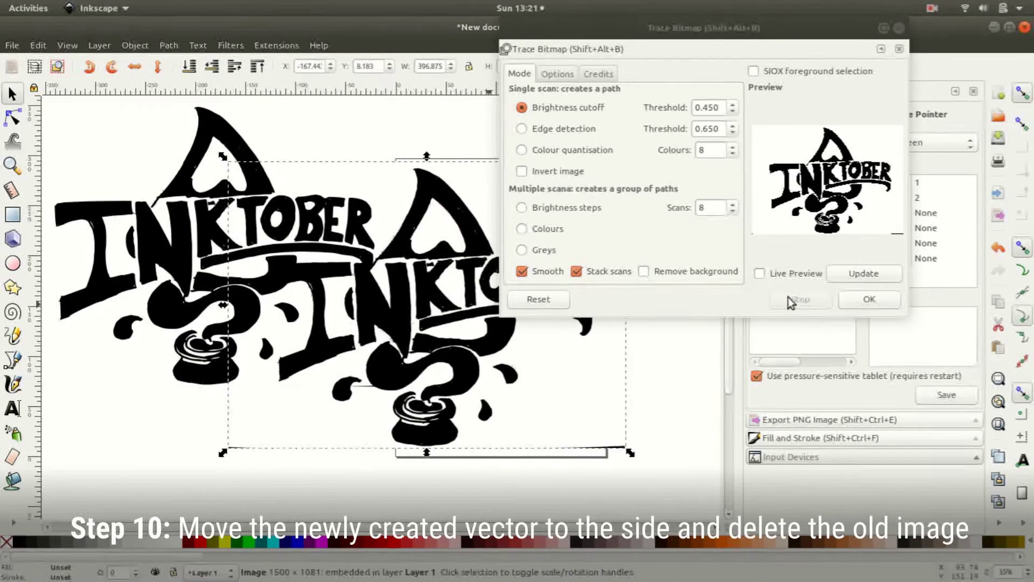
{"action": "left_click", "coordinate": [574, 351]}
{"action": "left_click", "coordinate": [441, 339]}
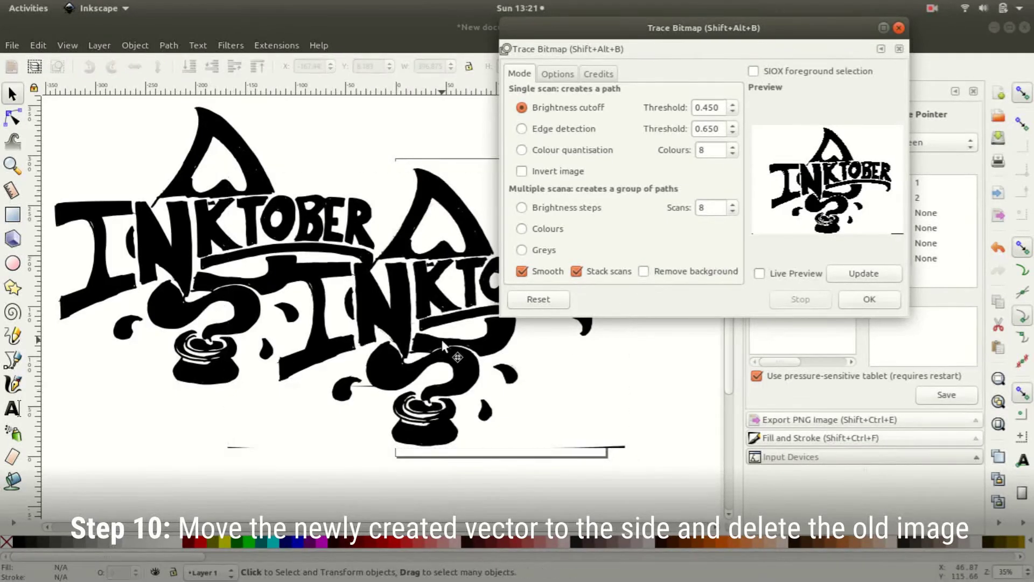
{"action": "key", "text": "Delete"}
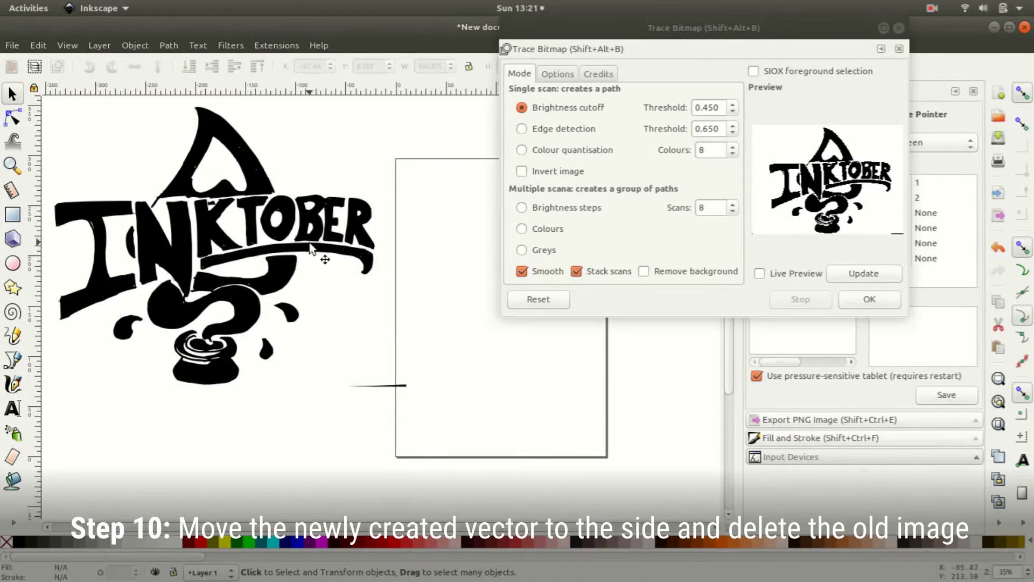
{"action": "left_click", "coordinate": [897, 28]}
{"action": "left_click_drag", "start_coordinate": [327, 210], "coordinate": [591, 262]}
{"action": "scroll", "coordinate": [556, 263], "scroll_direction": "up", "scroll_amount": 5}
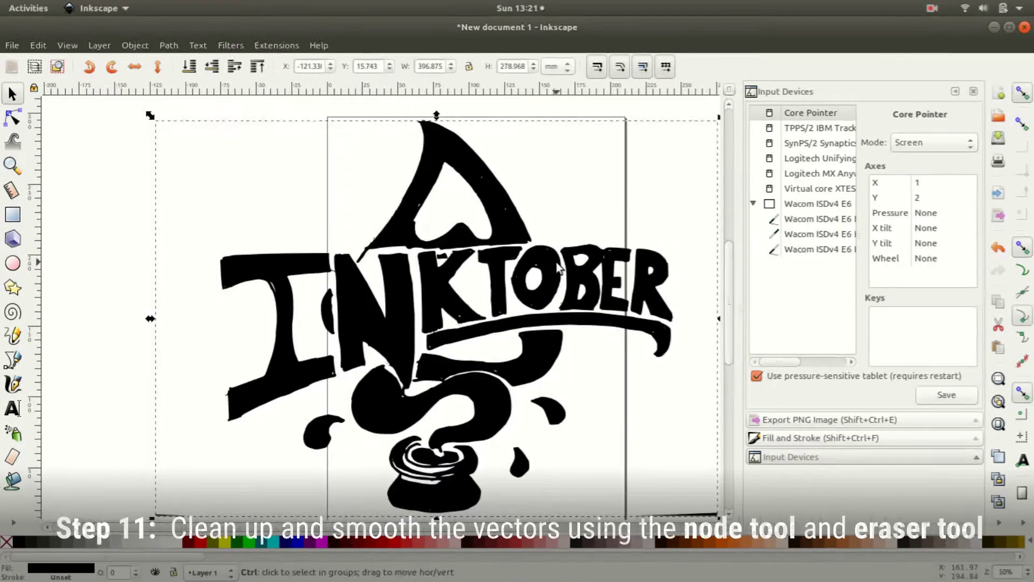
{"action": "key", "text": "n"}
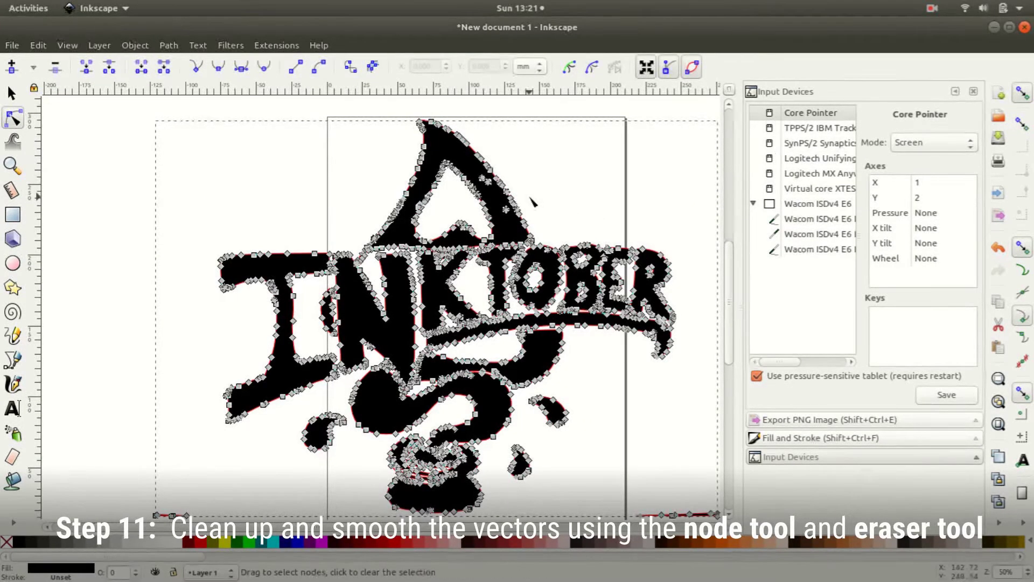
Step: Centre and zoom on the lettering, then erase the join between the N and K
{"action": "key", "text": "s"}
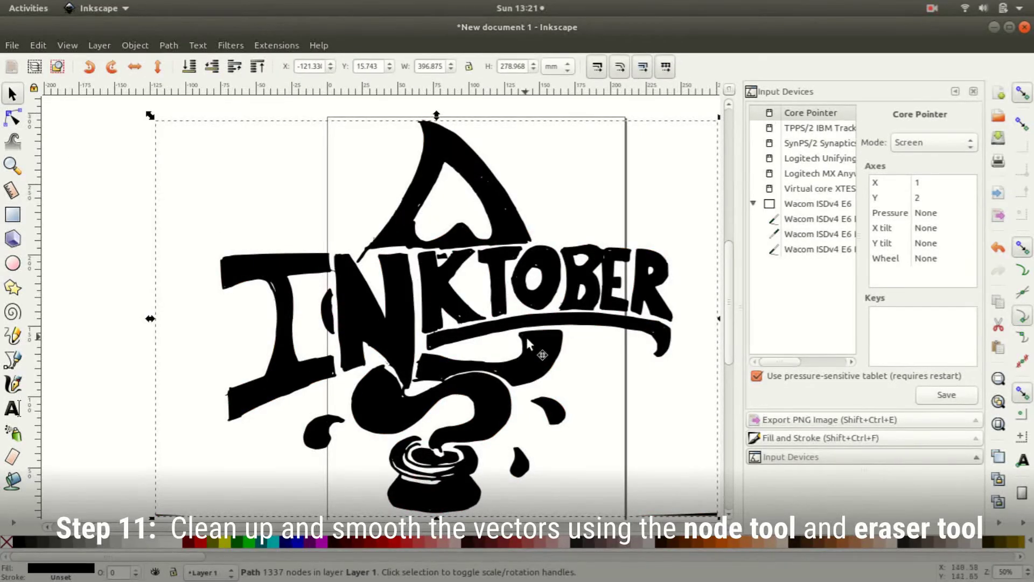
{"action": "left_click_drag", "start_coordinate": [528, 353], "coordinate": [456, 335]}
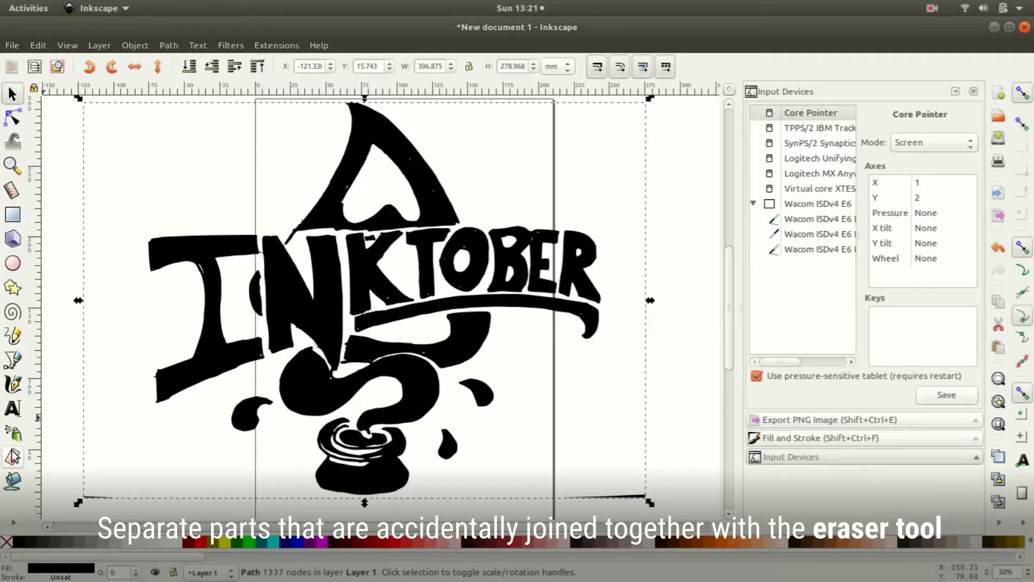
{"action": "key", "text": "shift+e"}
{"action": "scroll", "coordinate": [345, 323], "scroll_direction": "up", "scroll_amount": 2, "text": "ctrl"}
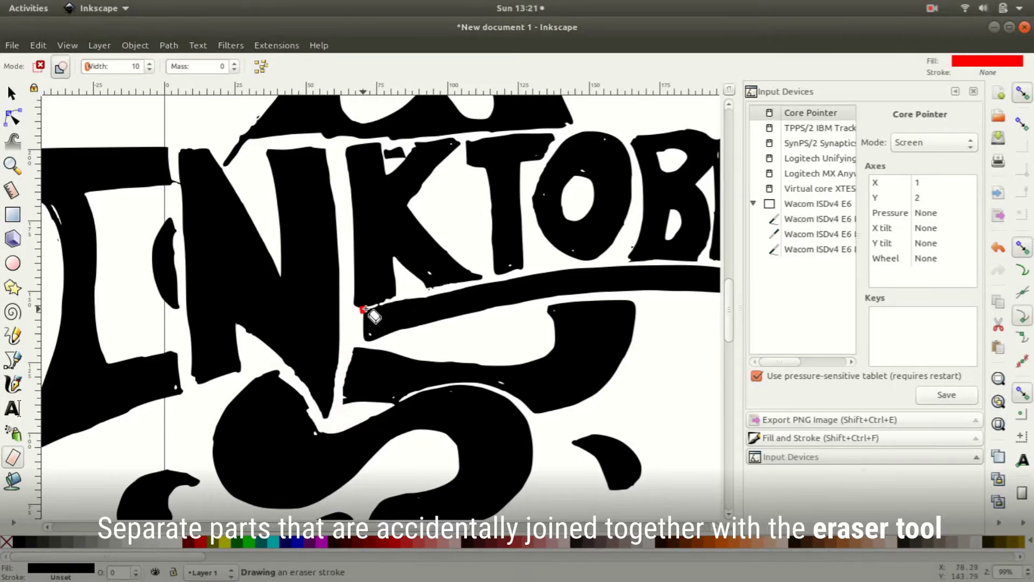
{"action": "scroll", "coordinate": [426, 248], "scroll_direction": "up", "scroll_amount": 5}
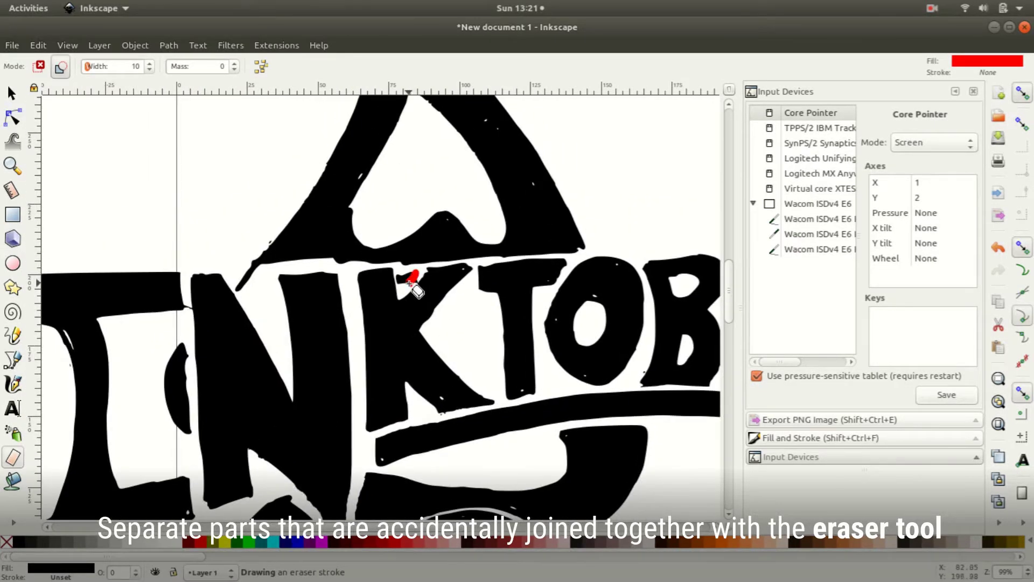
{"action": "left_click_drag", "start_coordinate": [403, 279], "coordinate": [408, 280]}
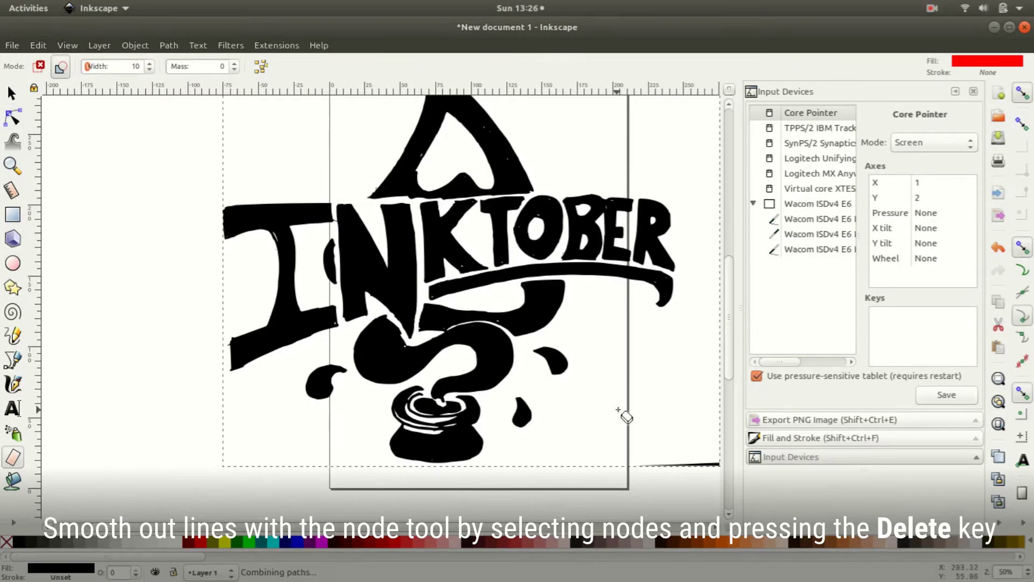
Step: Erase the stray black line near the bottom of the artwork
{"action": "left_click_drag", "start_coordinate": [617, 410], "coordinate": [439, 426]}
{"action": "left_click_drag", "start_coordinate": [453, 481], "coordinate": [570, 484]}
{"action": "mouse_move", "coordinate": [324, 219]}
{"action": "left_mouse_down"}
{"action": "mouse_move", "coordinate": [416, 235]}
{"action": "mouse_move", "coordinate": [422, 365]}
{"action": "left_mouse_up"}
{"action": "scroll", "coordinate": [395, 219], "scroll_direction": "up", "scroll_amount": 2}
{"action": "scroll", "coordinate": [324, 354], "scroll_direction": "up", "scroll_amount": 1}
{"action": "mouse_move", "coordinate": [325, 354]}
{"action": "left_mouse_down"}
{"action": "mouse_move", "coordinate": [388, 323]}
{"action": "mouse_move", "coordinate": [378, 363]}
{"action": "left_mouse_up"}
Step: Delete the stray nodes inside the O and the other letters of the lettering path
{"action": "left_click", "coordinate": [12, 93]}
{"action": "key", "text": "n"}
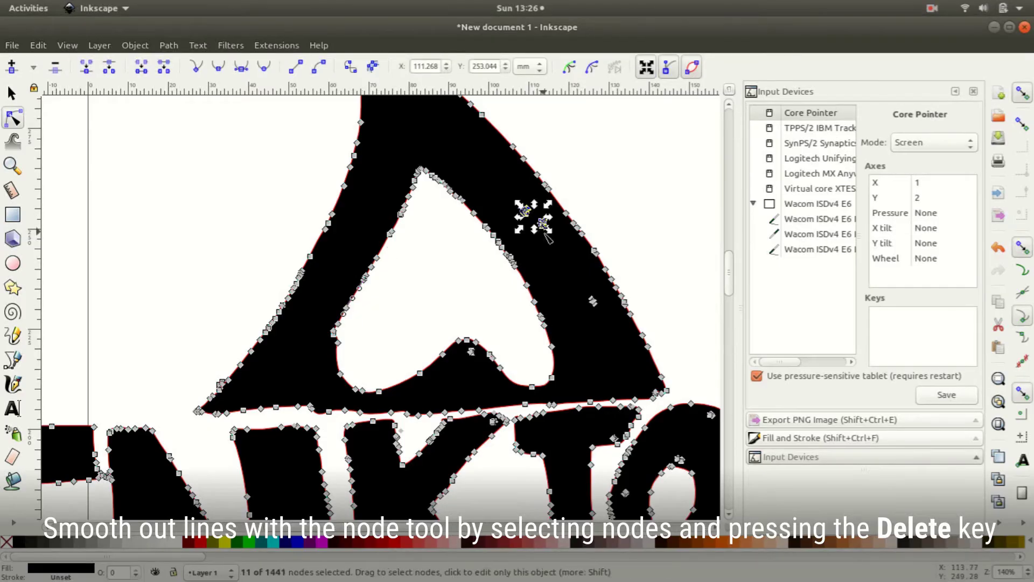
{"action": "scroll", "coordinate": [505, 300], "scroll_direction": "down", "scroll_amount": 5}
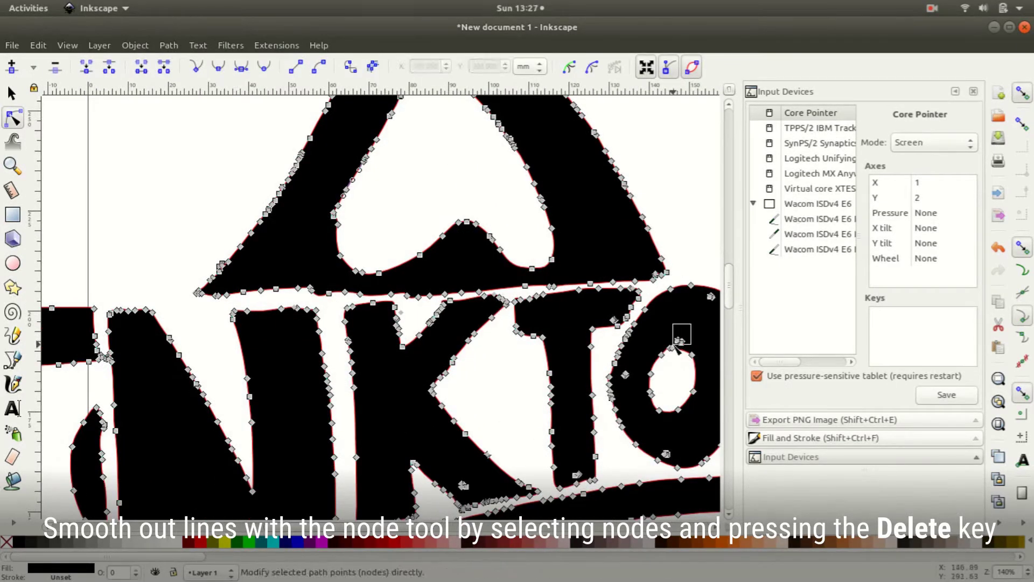
{"action": "left_click_drag", "start_coordinate": [634, 362], "coordinate": [617, 383]}
{"action": "key", "text": "Delete"}
{"action": "left_click_drag", "start_coordinate": [655, 445], "coordinate": [576, 292]}
{"action": "key", "text": "Delete"}
Step: Delete further stray node clusters in the T and around the lettering
{"action": "left_click_drag", "start_coordinate": [477, 300], "coordinate": [500, 315]}
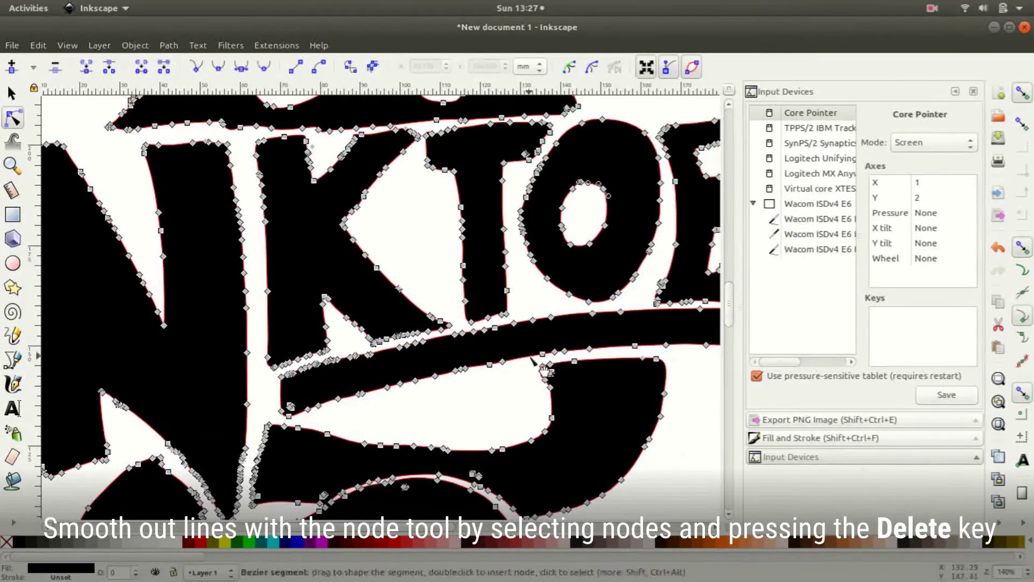
{"action": "left_click_drag", "start_coordinate": [491, 487], "coordinate": [464, 464]}
{"action": "key", "text": "Delete"}
{"action": "left_click_drag", "start_coordinate": [338, 508], "coordinate": [310, 484]}
{"action": "key", "text": "Delete"}
{"action": "left_click_drag", "start_coordinate": [234, 441], "coordinate": [462, 365]}
{"action": "scroll", "coordinate": [462, 365], "scroll_direction": "up", "scroll_amount": 2}
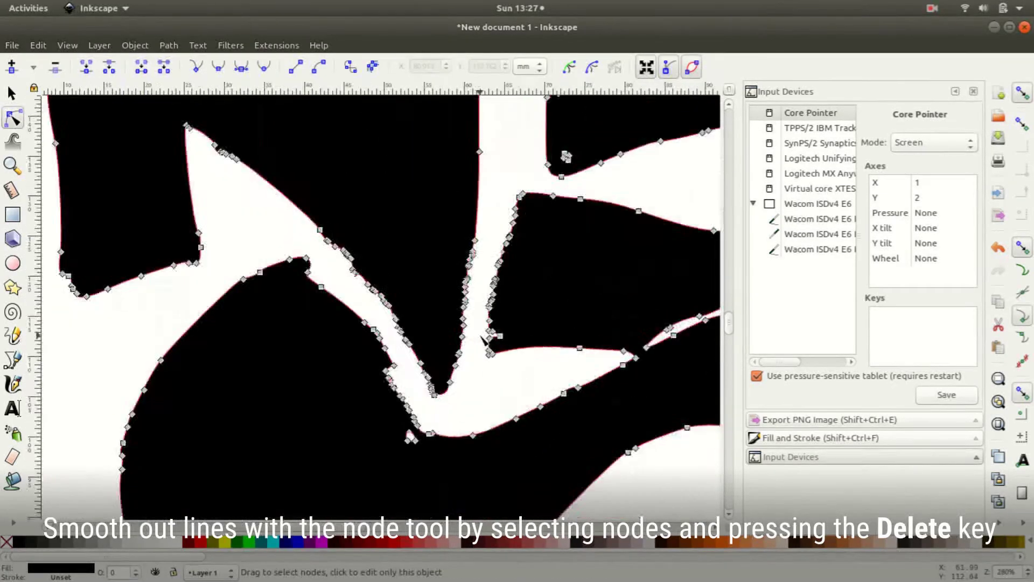
{"action": "scroll", "coordinate": [375, 362], "scroll_direction": "down", "scroll_amount": 2}
{"action": "left_click_drag", "start_coordinate": [429, 318], "coordinate": [475, 351]}
{"action": "scroll", "coordinate": [454, 340], "scroll_direction": "up", "scroll_amount": 3, "text": "ctrl"}
{"action": "key", "text": "Delete"}
Step: Remove the jagged nodes along the left and diagonal edges
{"action": "left_click_drag", "start_coordinate": [413, 211], "coordinate": [360, 392]}
{"action": "key", "text": "Delete"}
{"action": "left_click_drag", "start_coordinate": [376, 148], "coordinate": [415, 218]}
{"action": "key", "text": "Delete"}
{"action": "left_click_drag", "start_coordinate": [395, 103], "coordinate": [658, 125]}
{"action": "left_click_drag", "start_coordinate": [432, 203], "coordinate": [536, 391]}
Step: Bend the curves to smooth the diagonal edge and delete a smaller rough node cluster
{"action": "key", "text": "Delete"}
{"action": "left_click_drag", "start_coordinate": [335, 261], "coordinate": [415, 259]}
{"action": "left_click_drag", "start_coordinate": [571, 325], "coordinate": [501, 340]}
{"action": "left_click_drag", "start_coordinate": [390, 203], "coordinate": [401, 201]}
{"action": "key", "text": "Delete"}
{"action": "key", "text": "ctrl+z"}
{"action": "left_click_drag", "start_coordinate": [522, 385], "coordinate": [548, 445]}
{"action": "key", "text": "Delete"}
{"action": "key", "text": "Delete"}
Step: Erase the black bridge between two white gaps
{"action": "scroll", "coordinate": [537, 438], "scroll_direction": "down", "scroll_amount": 3}
{"action": "scroll", "coordinate": [343, 339], "scroll_direction": "up", "scroll_amount": 4}
{"action": "key", "text": "shift+e"}
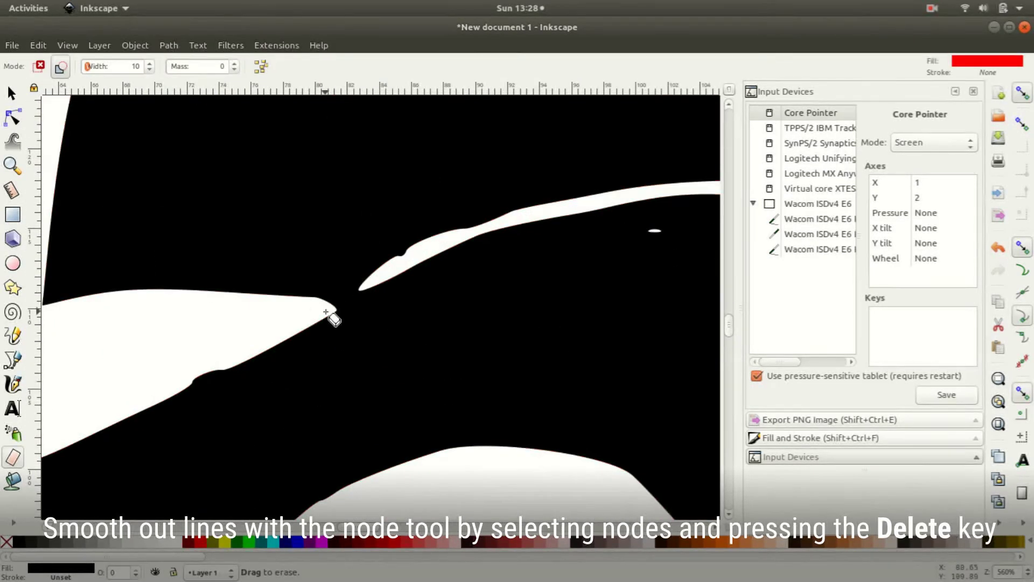
{"action": "left_click_drag", "start_coordinate": [327, 314], "coordinate": [331, 321]}
{"action": "scroll", "coordinate": [403, 291], "scroll_direction": "down", "scroll_amount": 6}
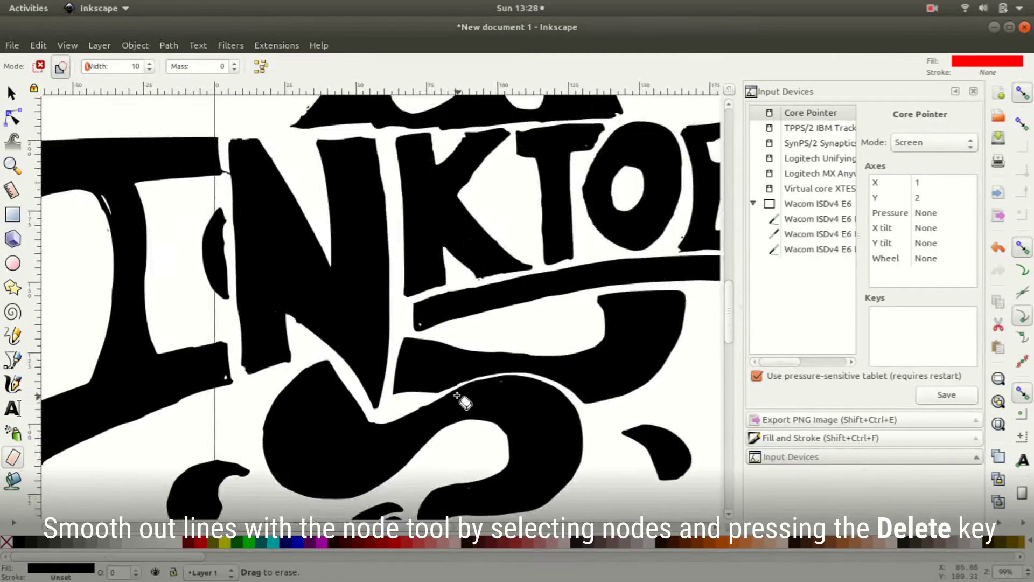
{"action": "scroll", "coordinate": [429, 224], "scroll_direction": "up", "scroll_amount": 2}
Step: Straighten the hat's lower edge and reshape a lower segment of the ink pot
{"action": "key", "text": "n"}
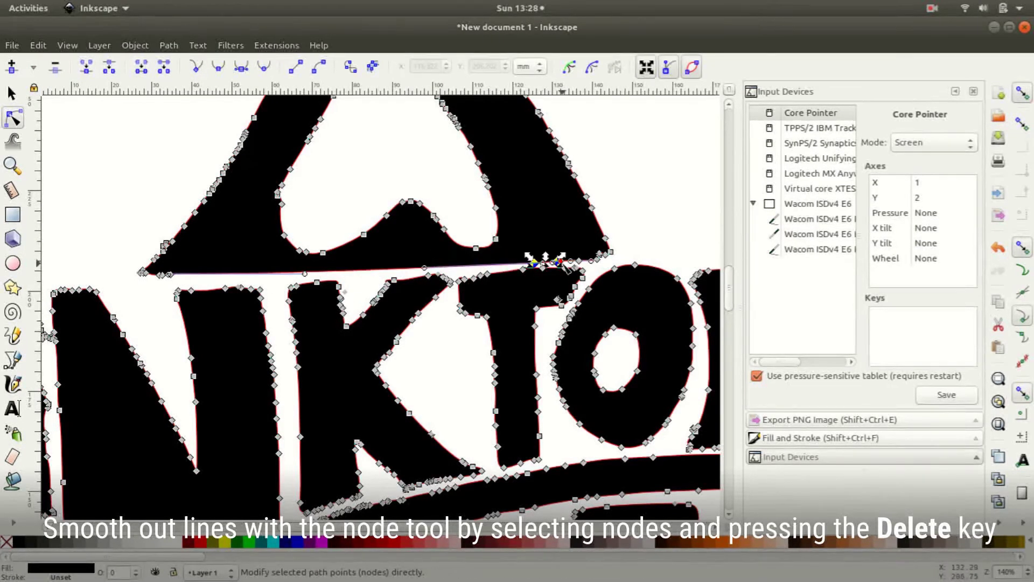
{"action": "key", "text": "Delete"}
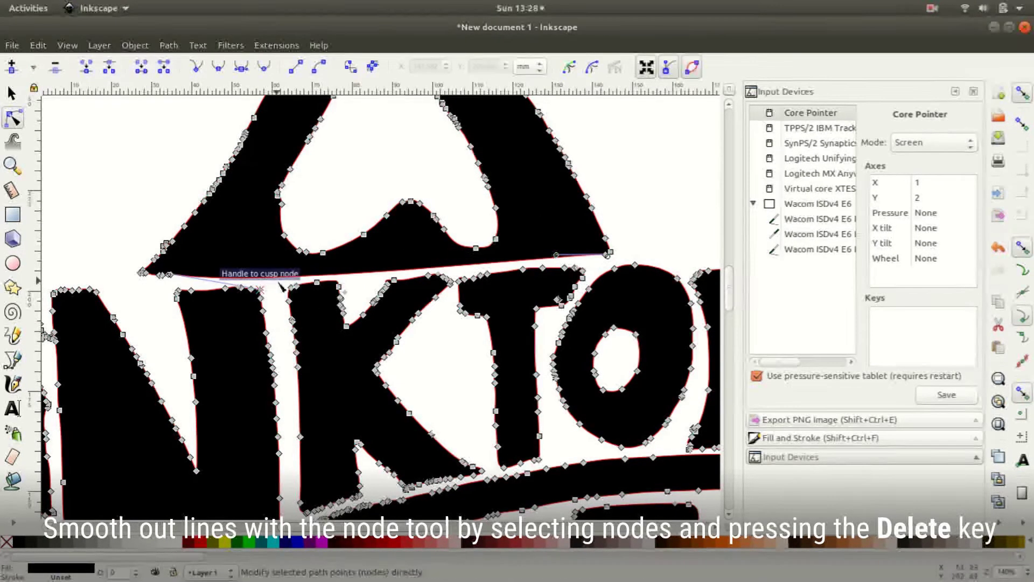
{"action": "left_click_drag", "start_coordinate": [260, 289], "coordinate": [267, 273]}
{"action": "left_click_drag", "start_coordinate": [556, 255], "coordinate": [439, 255]}
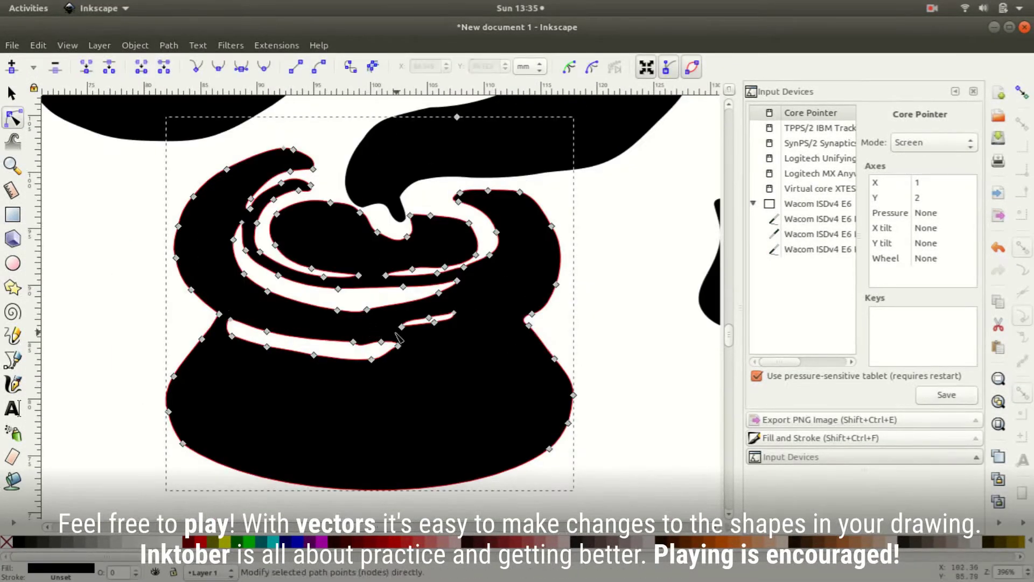
{"action": "left_click_drag", "start_coordinate": [352, 303], "coordinate": [358, 289]}
Step: Delete the pot's inner swirl nodes and reshape its white highlight
{"action": "scroll", "coordinate": [335, 318], "scroll_direction": "up", "scroll_amount": 3}
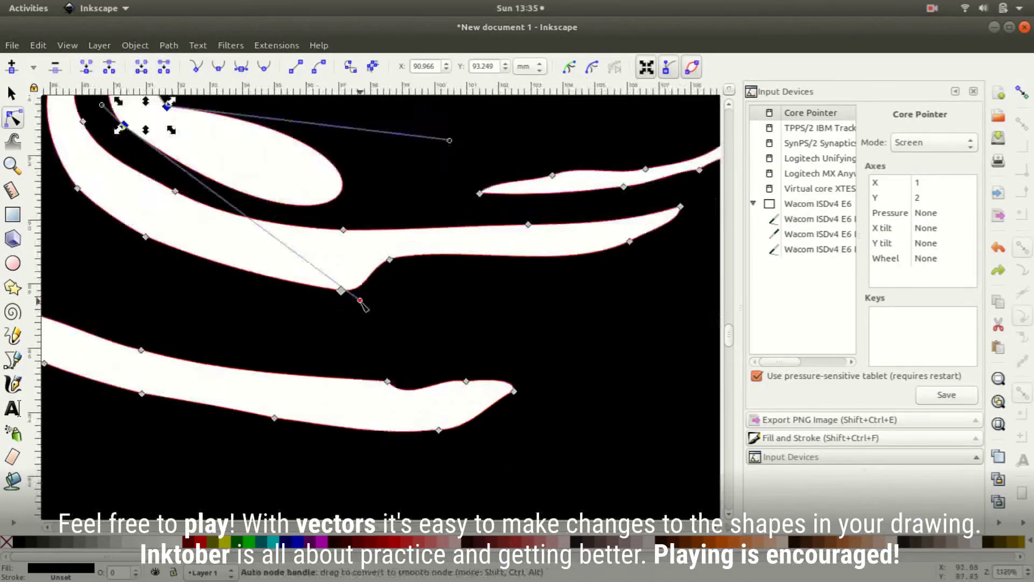
{"action": "scroll", "coordinate": [371, 323], "scroll_direction": "down", "scroll_amount": 1}
{"action": "scroll", "coordinate": [435, 339], "scroll_direction": "down", "scroll_amount": 2}
{"action": "left_click_drag", "start_coordinate": [455, 321], "coordinate": [575, 350]}
{"action": "key", "text": "Delete"}
{"action": "scroll", "coordinate": [560, 333], "scroll_direction": "down", "scroll_amount": 2}
{"action": "left_click", "coordinate": [559, 334]}
{"action": "scroll", "coordinate": [560, 334], "scroll_direction": "up", "scroll_amount": 1}
{"action": "left_click_drag", "start_coordinate": [412, 345], "coordinate": [423, 389]}
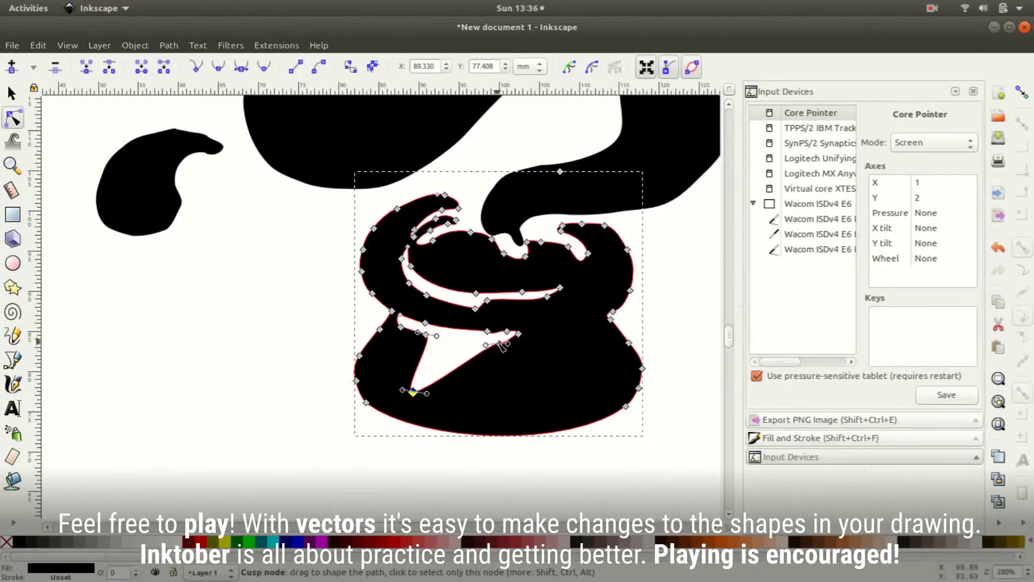
{"action": "scroll", "coordinate": [431, 345], "scroll_direction": "down", "scroll_amount": 4}
{"action": "scroll", "coordinate": [276, 344], "scroll_direction": "up", "scroll_amount": 1}
Step: Draw an oval highlight, duplicate it, and cut it out of the right ink drop
{"action": "left_click", "coordinate": [12, 263]}
{"action": "left_click", "coordinate": [12, 94]}
{"action": "left_click_drag", "start_coordinate": [543, 376], "coordinate": [602, 291]}
{"action": "key", "text": "ctrl+d"}
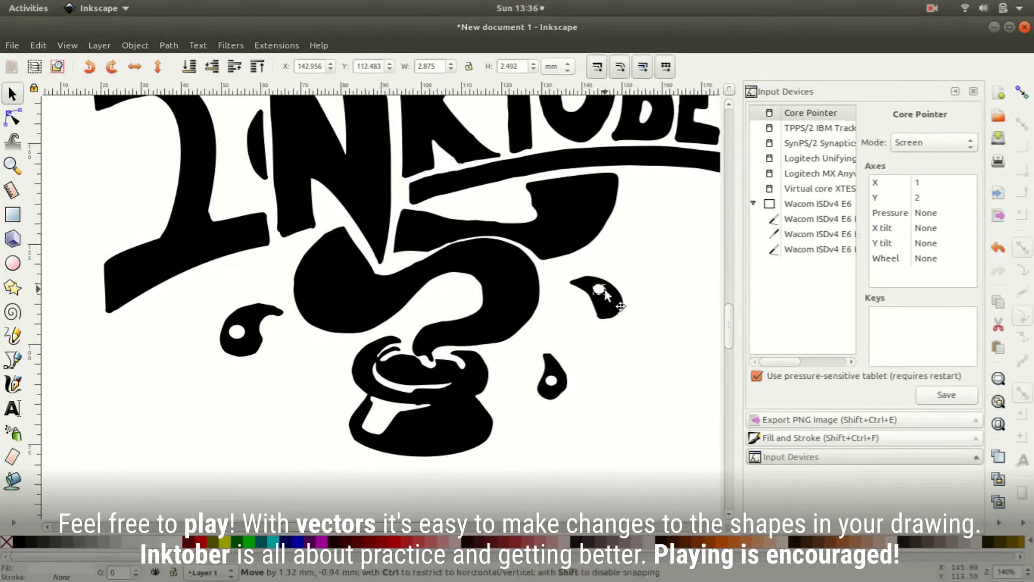
{"action": "left_click", "coordinate": [169, 45]}
{"action": "left_click", "coordinate": [211, 144]}
{"action": "left_click", "coordinate": [13, 117]}
{"action": "left_click", "coordinate": [249, 328]}
Step: Reshape the left drop's highlight
{"action": "left_click_drag", "start_coordinate": [237, 324], "coordinate": [246, 314]}
{"action": "left_click", "coordinate": [553, 384]}
{"action": "scroll", "coordinate": [565, 378], "scroll_direction": "up", "scroll_amount": 5}
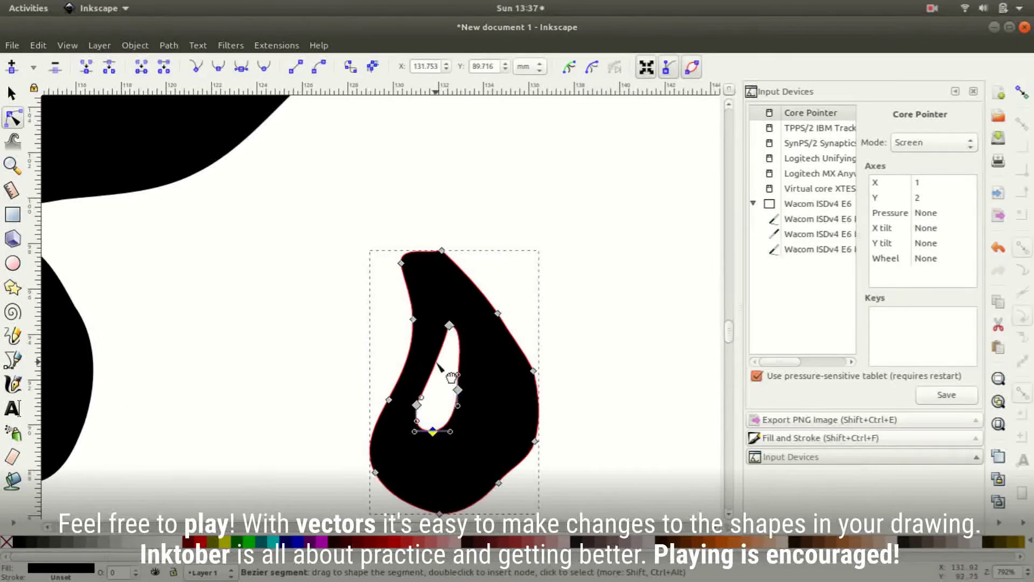
{"action": "scroll", "coordinate": [450, 376], "scroll_direction": "down", "scroll_amount": 4}
{"action": "scroll", "coordinate": [517, 269], "scroll_direction": "up", "scroll_amount": 2}
{"action": "left_click", "coordinate": [571, 323]}
{"action": "scroll", "coordinate": [598, 269], "scroll_direction": "down", "scroll_amount": 5}
{"action": "scroll", "coordinate": [507, 274], "scroll_direction": "up", "scroll_amount": 4}
Step: Adjust the ink pot's nodes and nudge the inner hat nodes
{"action": "left_click", "coordinate": [330, 336]}
{"action": "left_click_drag", "start_coordinate": [322, 320], "coordinate": [349, 352]}
{"action": "left_click_drag", "start_coordinate": [370, 323], "coordinate": [373, 318]}
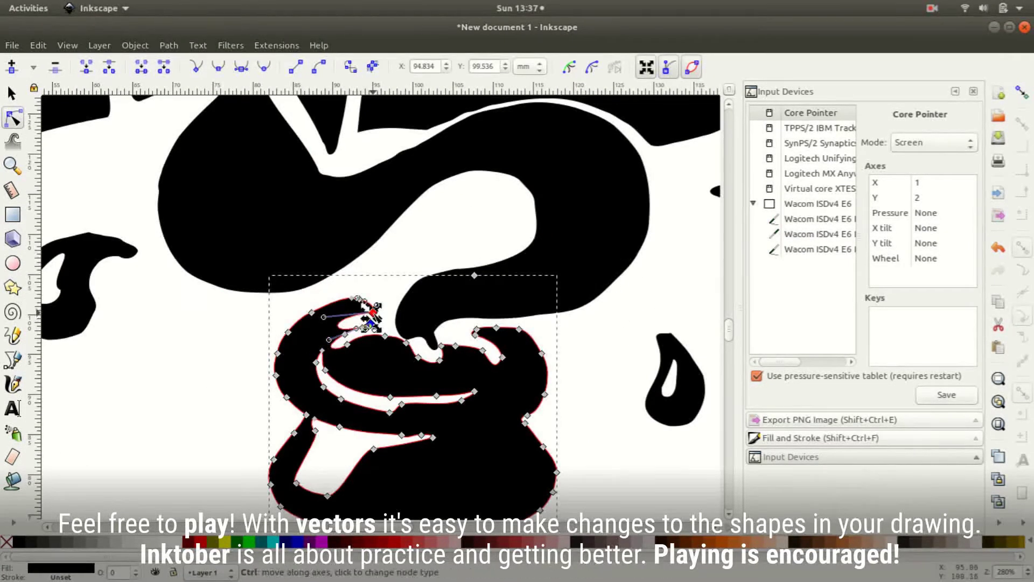
{"action": "scroll", "coordinate": [393, 398], "scroll_direction": "down", "scroll_amount": 4}
{"action": "scroll", "coordinate": [457, 227], "scroll_direction": "up", "scroll_amount": 1}
{"action": "left_click", "coordinate": [431, 226]}
{"action": "left_click_drag", "start_coordinate": [353, 140], "coordinate": [450, 237]}
{"action": "left_click_drag", "start_coordinate": [430, 186], "coordinate": [428, 179]}
{"action": "scroll", "coordinate": [391, 256], "scroll_direction": "down", "scroll_amount": 2}
{"action": "left_click", "coordinate": [460, 416]}
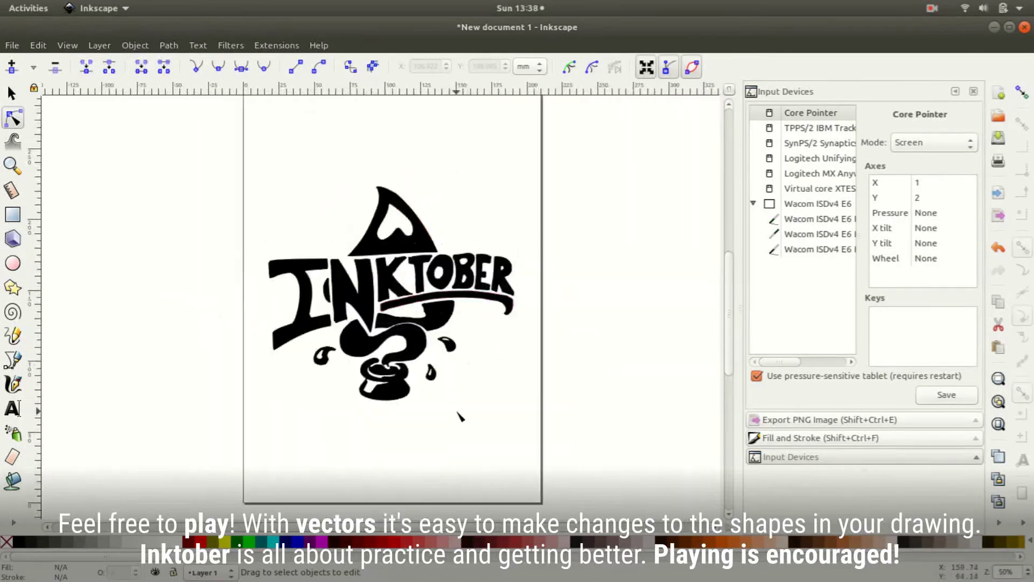
{"action": "scroll", "coordinate": [437, 279], "scroll_direction": "up", "scroll_amount": 2}
Step: Draw a closed shape above the lettering and trim the letter tops with Path > Difference
{"action": "left_click", "coordinate": [12, 360]}
{"action": "left_click", "coordinate": [88, 242]}
{"action": "left_click_drag", "start_coordinate": [580, 234], "coordinate": [686, 251]}
{"action": "left_click", "coordinate": [651, 220]}
{"action": "left_click", "coordinate": [88, 242]}
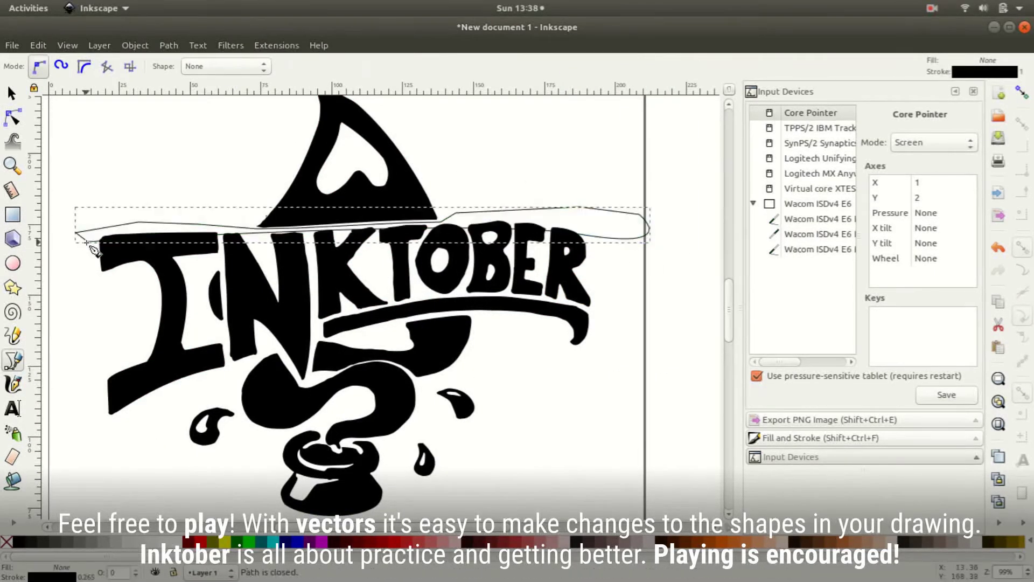
{"action": "left_click", "coordinate": [13, 116]}
{"action": "scroll", "coordinate": [244, 222], "scroll_direction": "up", "scroll_amount": 3}
{"action": "left_click", "coordinate": [370, 296]}
{"action": "left_click", "coordinate": [474, 318]}
{"action": "scroll", "coordinate": [333, 297], "scroll_direction": "down", "scroll_amount": 4}
{"action": "left_click", "coordinate": [545, 267]}
{"action": "left_click", "coordinate": [533, 301]}
{"action": "left_click", "coordinate": [169, 45]}
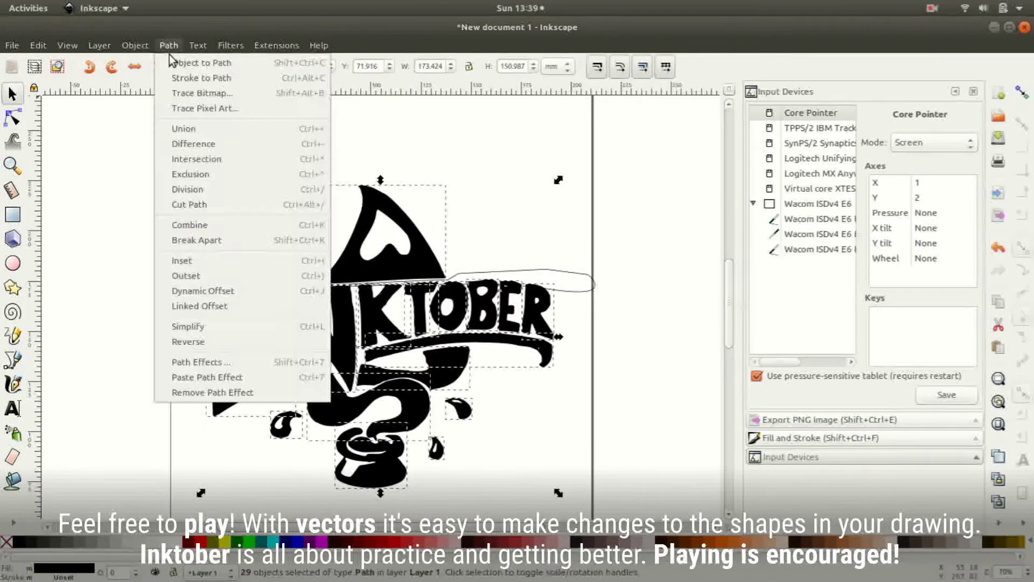
Step: Bring up the nodes of the trimmed lettering path
{"action": "left_click", "coordinate": [545, 270], "text": "shift"}
{"action": "left_click", "coordinate": [168, 45]}
{"action": "left_click", "coordinate": [208, 143]}
{"action": "left_click", "coordinate": [12, 117]}
{"action": "scroll", "coordinate": [480, 300], "scroll_direction": "up", "scroll_amount": 4}
{"action": "scroll", "coordinate": [320, 237], "scroll_direction": "down", "scroll_amount": 4}
{"action": "left_click", "coordinate": [335, 274]}
Step: Tweak nodes on the TOB and BER letters to reshape the bar under INKTOBER
{"action": "scroll", "coordinate": [114, 245], "scroll_direction": "up", "scroll_amount": 1}
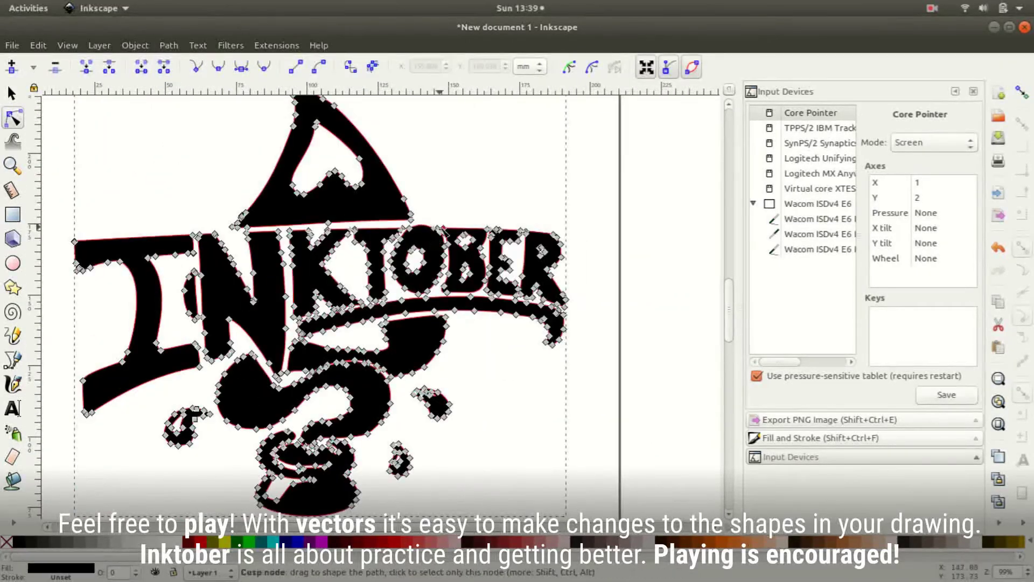
{"action": "scroll", "coordinate": [334, 245], "scroll_direction": "up", "scroll_amount": 2}
{"action": "scroll", "coordinate": [482, 243], "scroll_direction": "down", "scroll_amount": 3}
{"action": "scroll", "coordinate": [492, 243], "scroll_direction": "up", "scroll_amount": 5}
{"action": "left_click", "coordinate": [457, 242]}
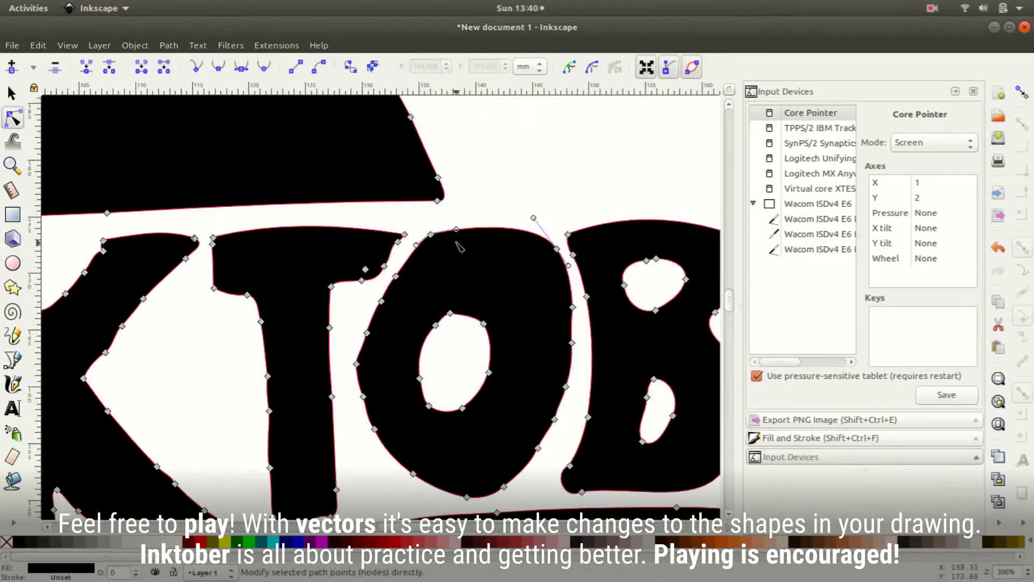
{"action": "scroll", "coordinate": [450, 245], "scroll_direction": "down", "scroll_amount": 2}
{"action": "left_click", "coordinate": [510, 243]}
{"action": "scroll", "coordinate": [531, 253], "scroll_direction": "up", "scroll_amount": 2}
{"action": "left_click", "coordinate": [388, 173]}
{"action": "left_click", "coordinate": [518, 252]}
{"action": "scroll", "coordinate": [518, 251], "scroll_direction": "down", "scroll_amount": 4}
{"action": "scroll", "coordinate": [519, 254], "scroll_direction": "down", "scroll_amount": 2}
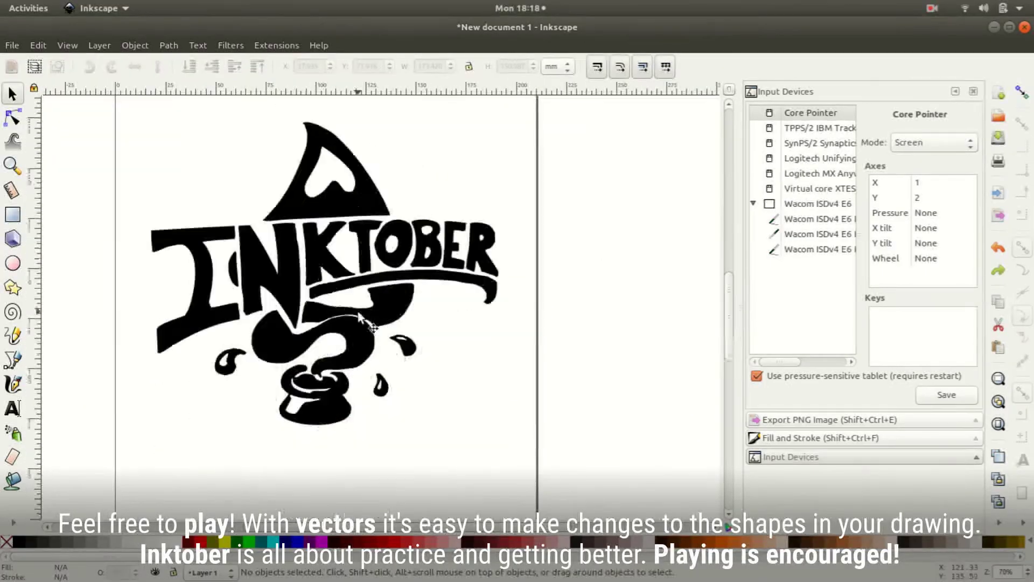
{"action": "scroll", "coordinate": [424, 291], "scroll_direction": "up", "scroll_amount": 6}
Step: Move three nodes of the curl below the letters to the left
{"action": "double_click", "coordinate": [424, 290]}
{"action": "left_click_drag", "start_coordinate": [375, 304], "coordinate": [310, 292]}
{"action": "left_click_drag", "start_coordinate": [425, 271], "coordinate": [427, 263]}
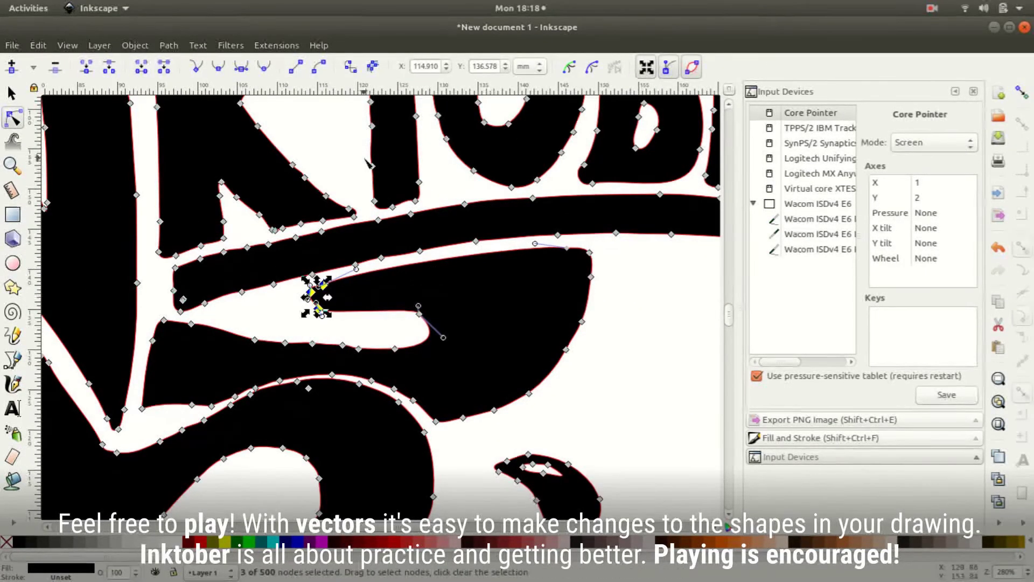
{"action": "scroll", "coordinate": [364, 157], "scroll_direction": "down", "scroll_amount": 1}
{"action": "scroll", "coordinate": [352, 153], "scroll_direction": "down", "scroll_amount": 1}
{"action": "left_click_drag", "start_coordinate": [349, 150], "coordinate": [364, 234]}
Step: Draw a closed Bezier shape in the K's inner notch and fill it black
{"action": "key", "text": "b"}
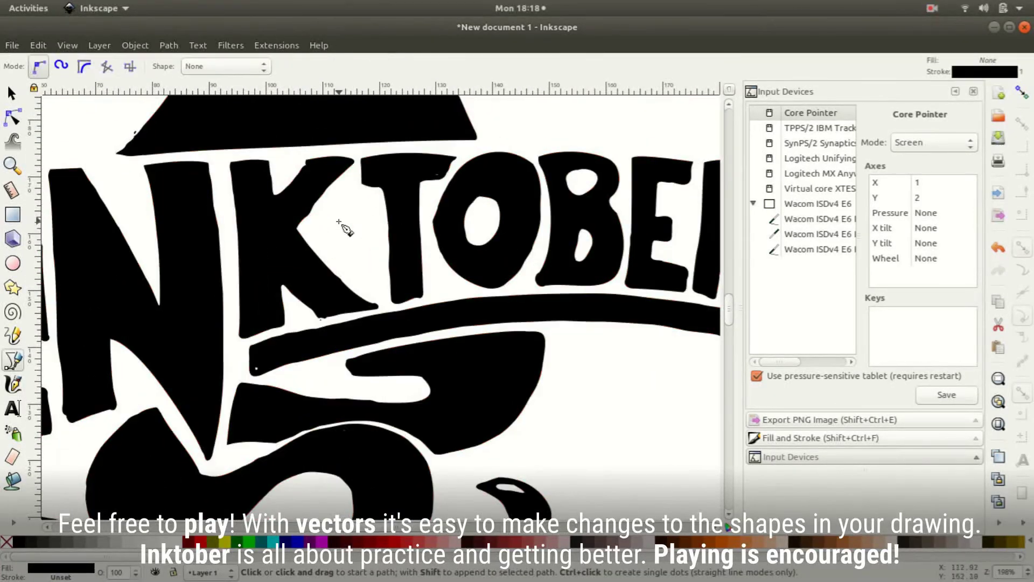
{"action": "left_click", "coordinate": [311, 228]}
{"action": "left_click_drag", "start_coordinate": [357, 283], "coordinate": [388, 300]}
{"action": "left_click", "coordinate": [368, 202]}
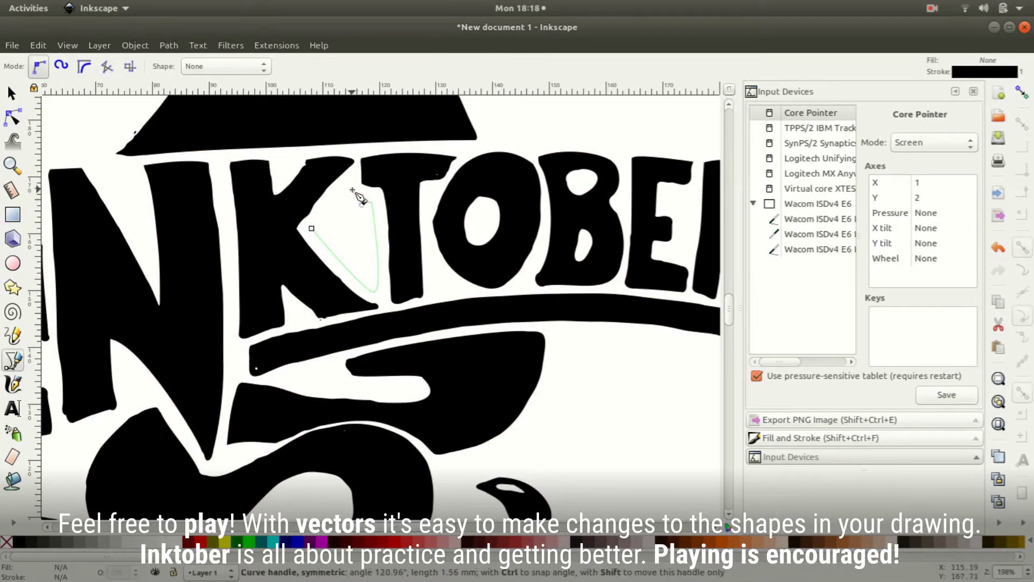
{"action": "left_click", "coordinate": [347, 188]}
{"action": "left_click", "coordinate": [311, 228]}
{"action": "left_click", "coordinate": [19, 542]}
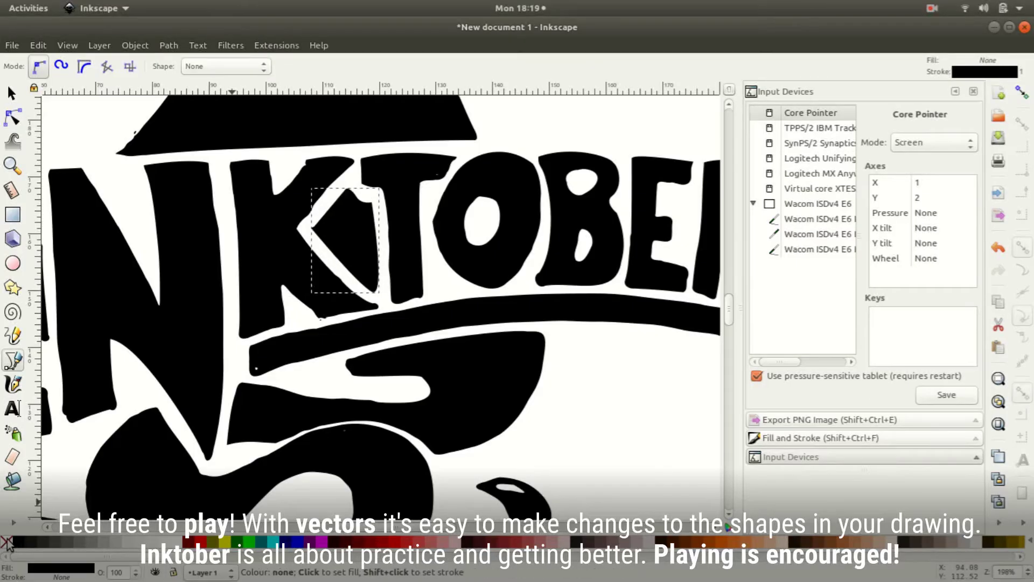
Step: Shrink the black sliver beside the K and view the whole lettering
{"action": "left_click", "coordinate": [12, 94]}
{"action": "scroll", "coordinate": [453, 260], "scroll_direction": "down", "scroll_amount": 3}
{"action": "left_click", "coordinate": [555, 396]}
{"action": "scroll", "coordinate": [418, 269], "scroll_direction": "up", "scroll_amount": 1}
{"action": "left_click", "coordinate": [416, 247]}
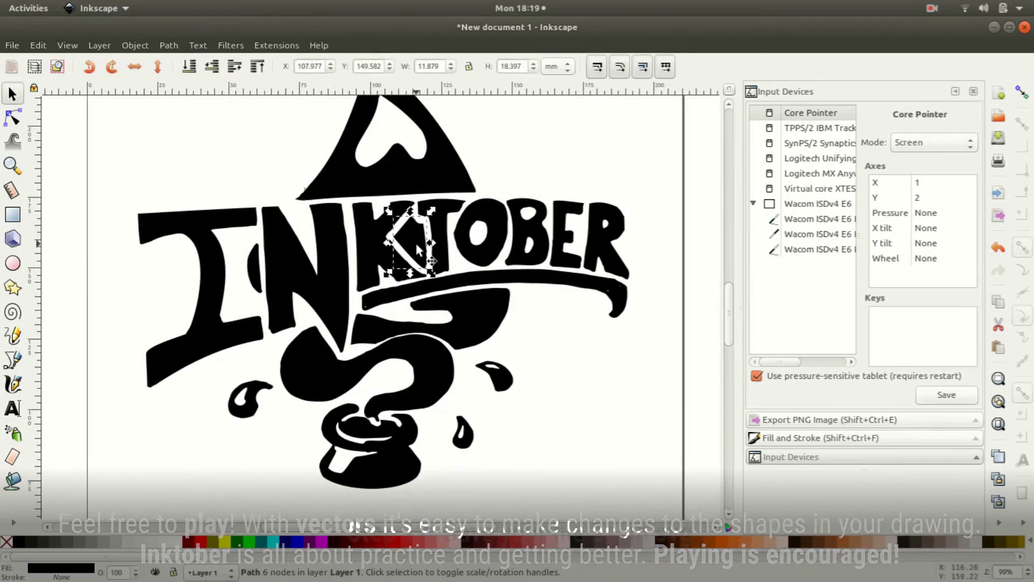
{"action": "left_click_drag", "start_coordinate": [433, 208], "coordinate": [431, 211]}
{"action": "key", "text": "space"}
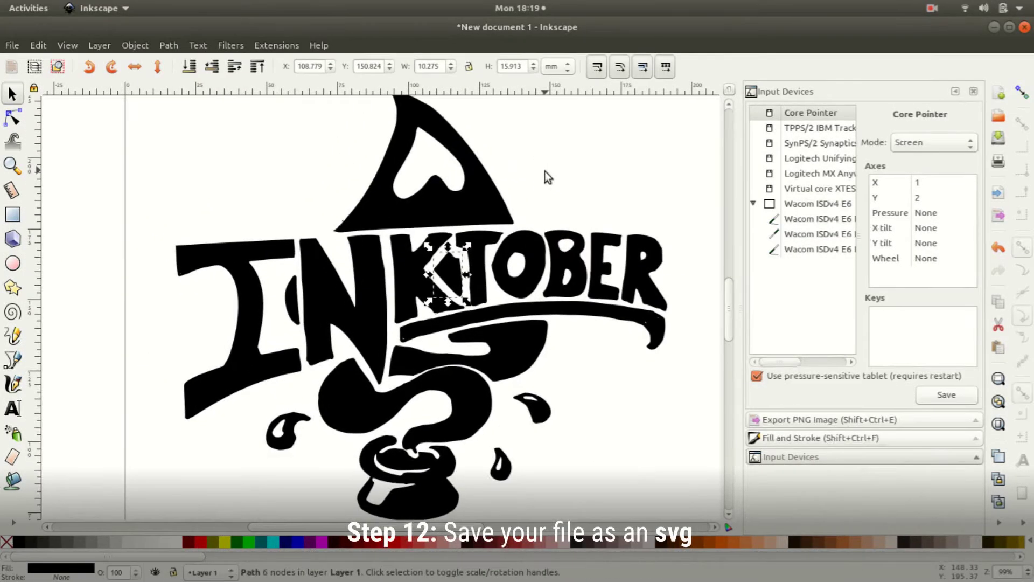
Step: Use Save As to store the INKTOBER drawing as inktober.svg in the Pictures folder
{"action": "left_click", "coordinate": [12, 45]}
{"action": "left_click", "coordinate": [50, 153]}
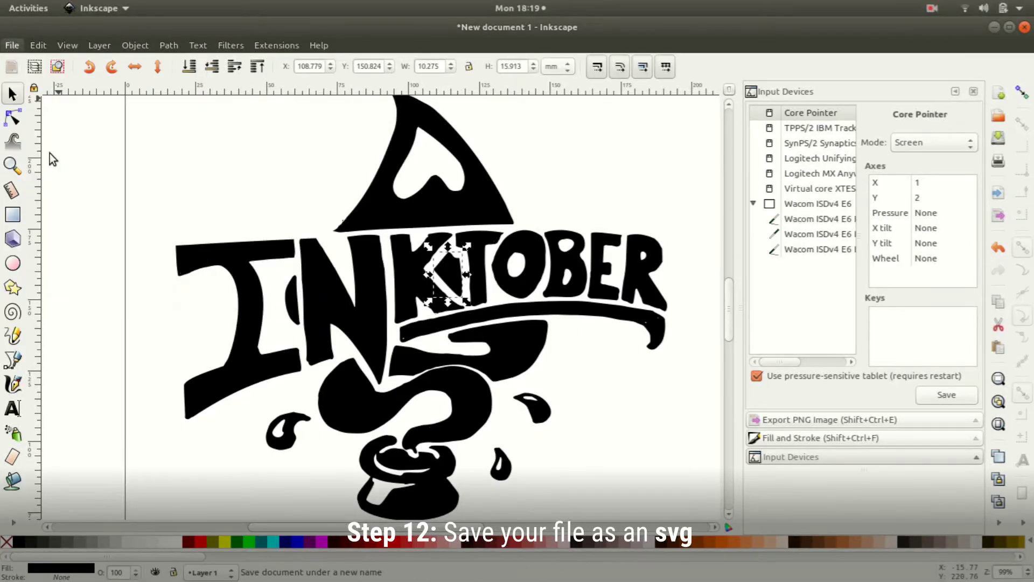
{"action": "type", "text": "inktober.svg"}
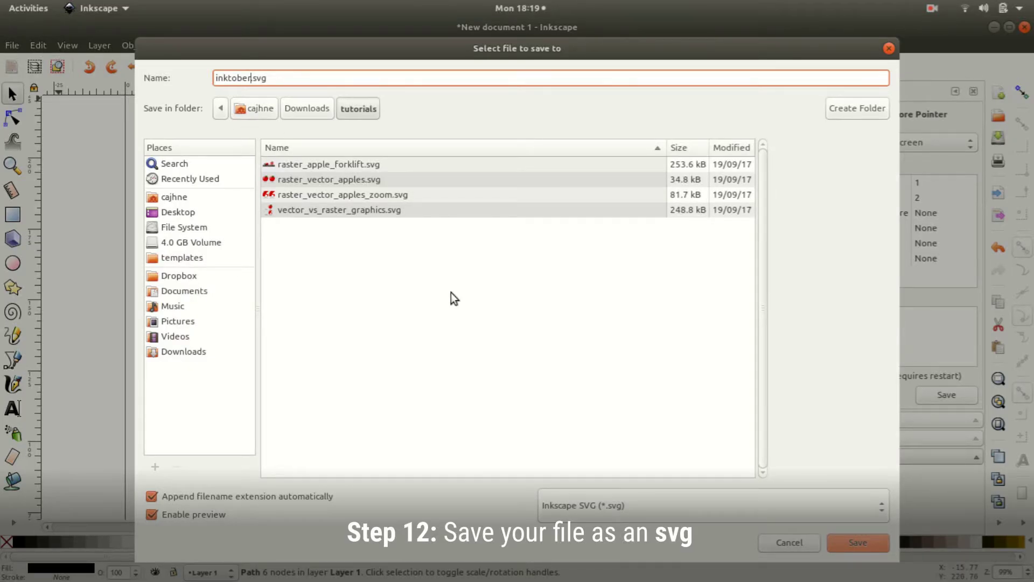
{"action": "left_click", "coordinate": [181, 322]}
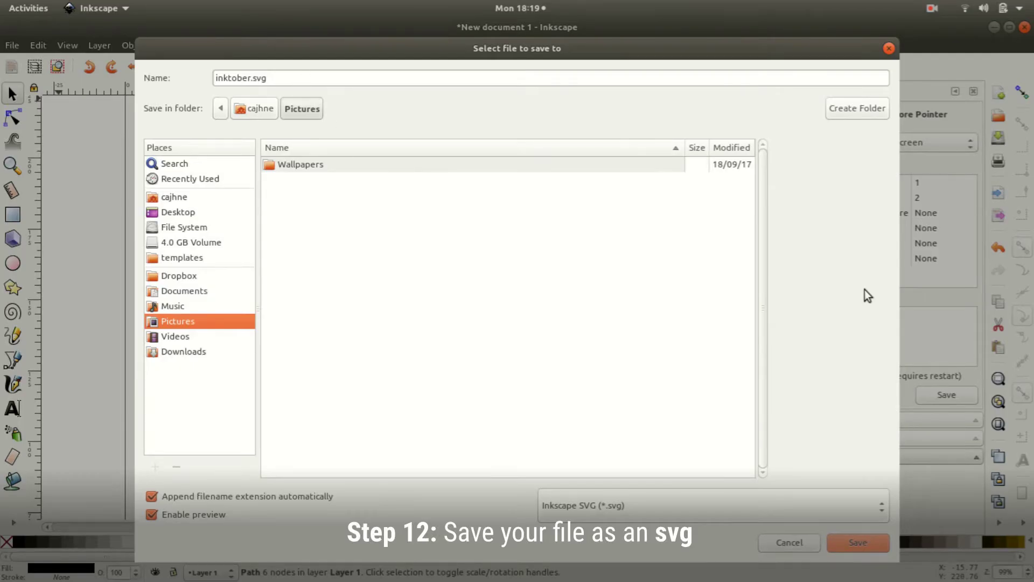
{"action": "left_click", "coordinate": [873, 544]}
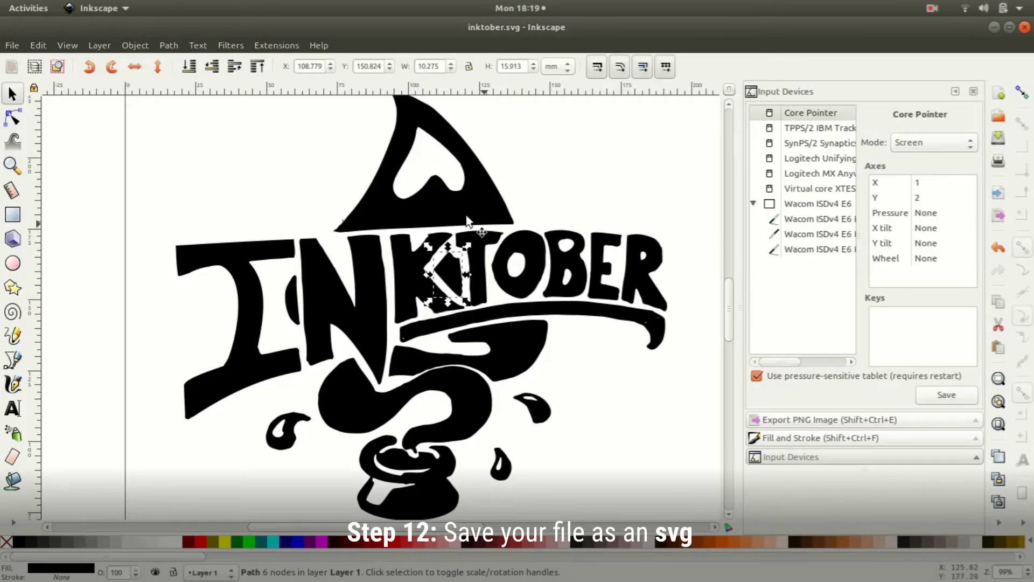
Step: Set the PNG export to the whole page at 300 pixels wide (300×424)
{"action": "left_click", "coordinate": [10, 46]}
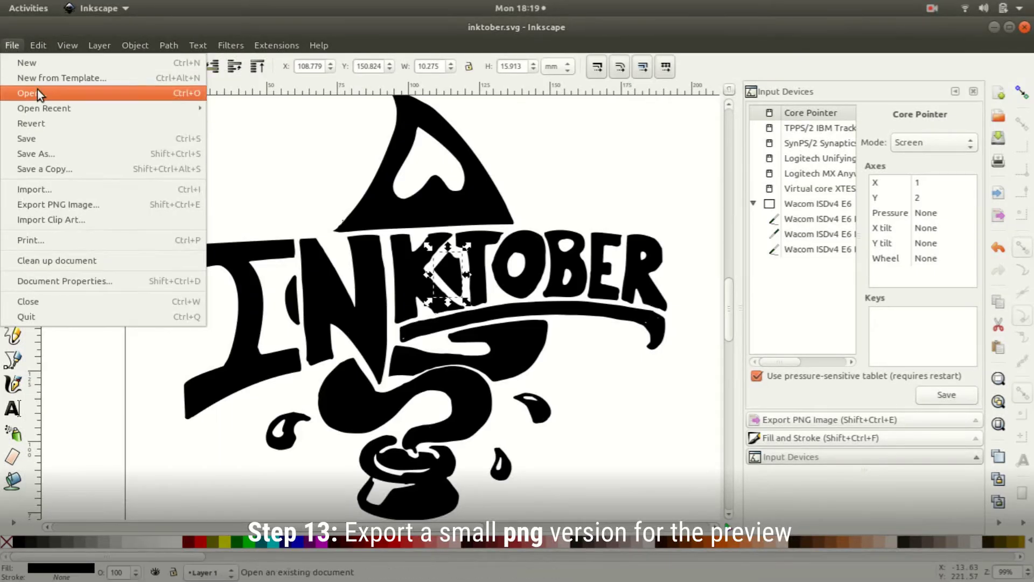
{"action": "left_click", "coordinate": [66, 204]}
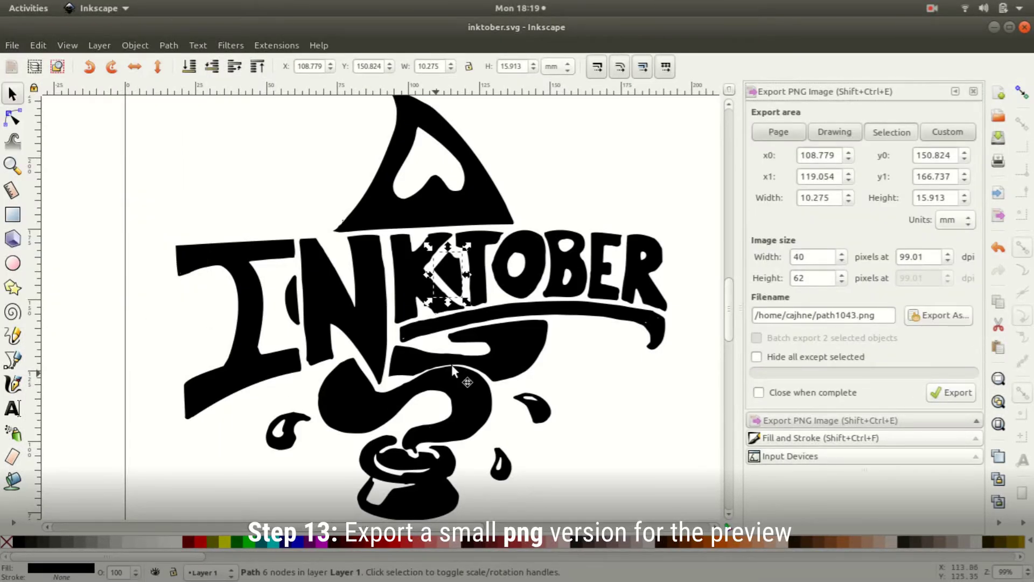
{"action": "left_click", "coordinate": [782, 129]}
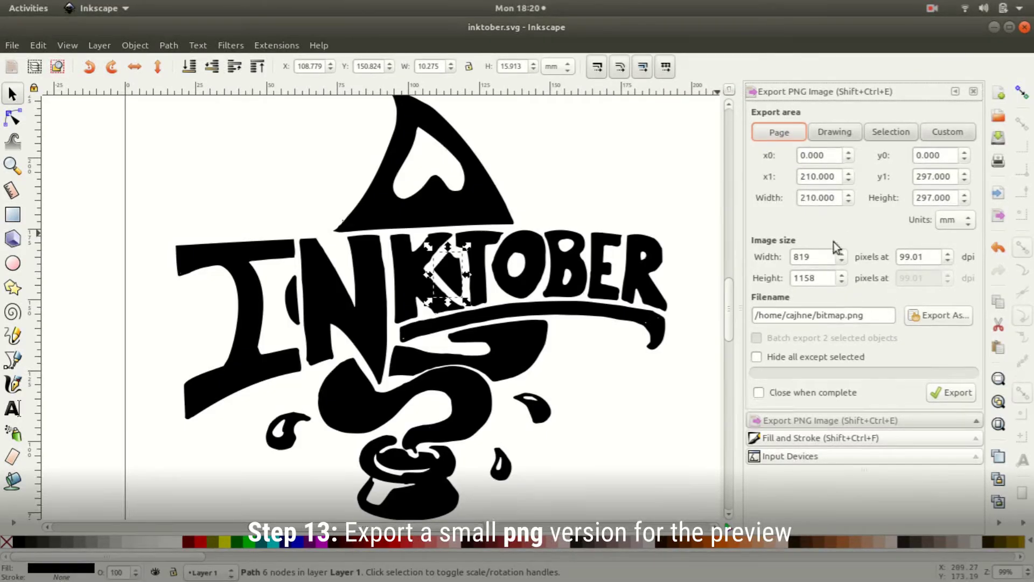
{"action": "left_click", "coordinate": [818, 256]}
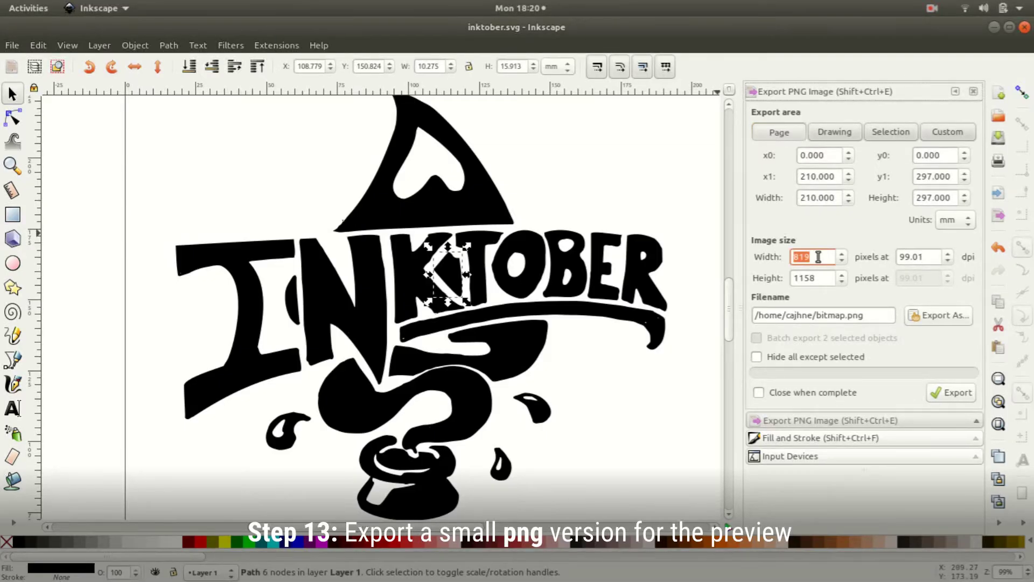
{"action": "type", "text": "300"}
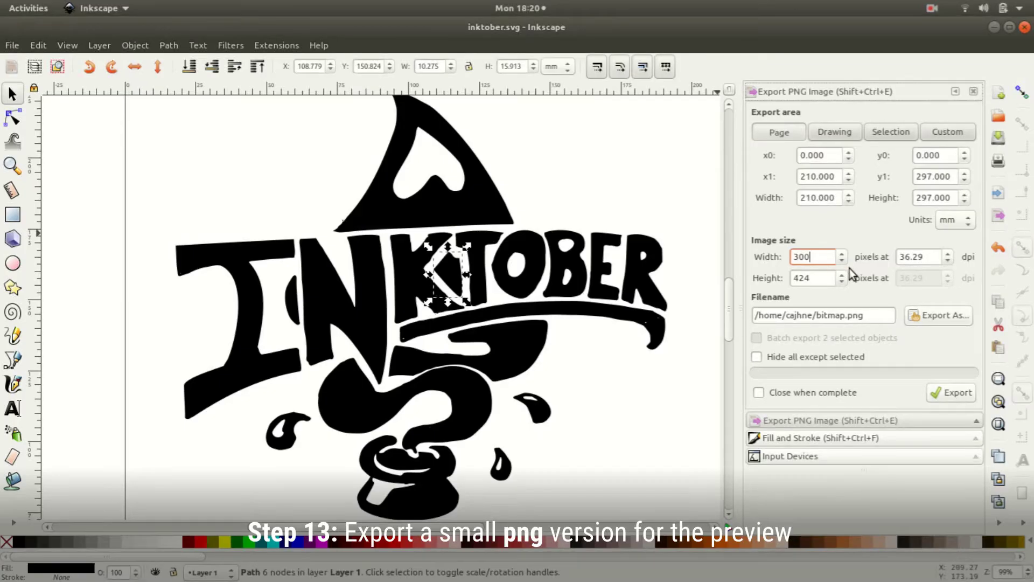
Step: Name the export inktober.png in the Pictures folder and export it
{"action": "double_click", "coordinate": [835, 316]}
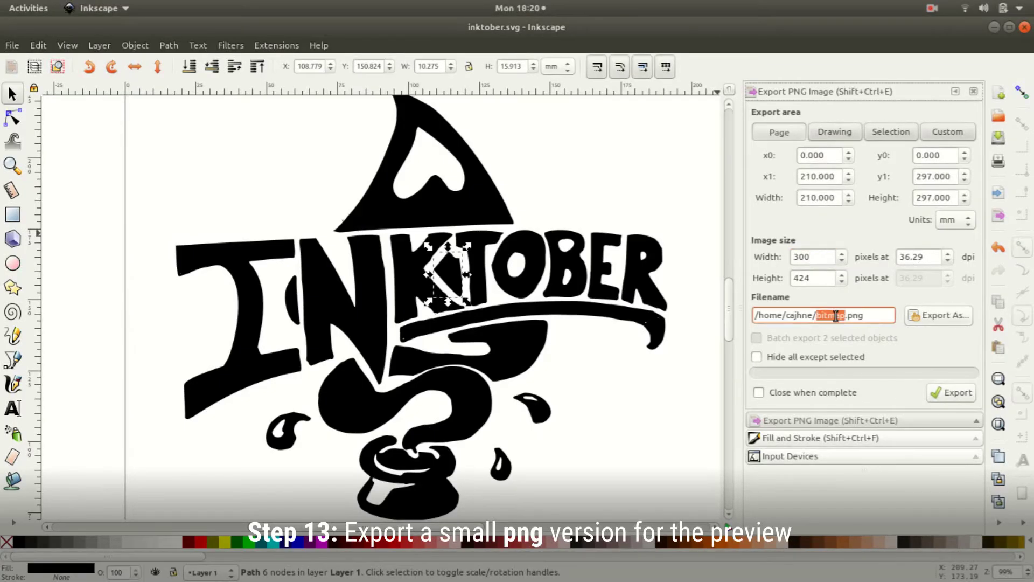
{"action": "left_click", "coordinate": [849, 318]}
{"action": "key", "text": "BackSpace"}
{"action": "key", "text": "BackSpace"}
{"action": "key", "text": "BackSpace"}
{"action": "left_click", "coordinate": [939, 316]}
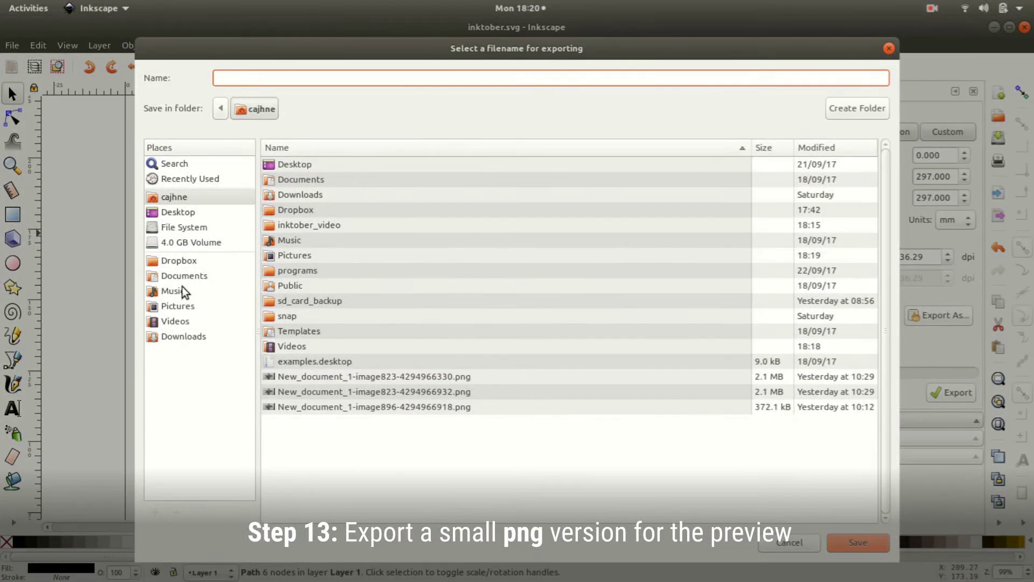
{"action": "left_click", "coordinate": [179, 307]}
{"action": "left_click", "coordinate": [304, 195]}
{"action": "left_click", "coordinate": [292, 80]}
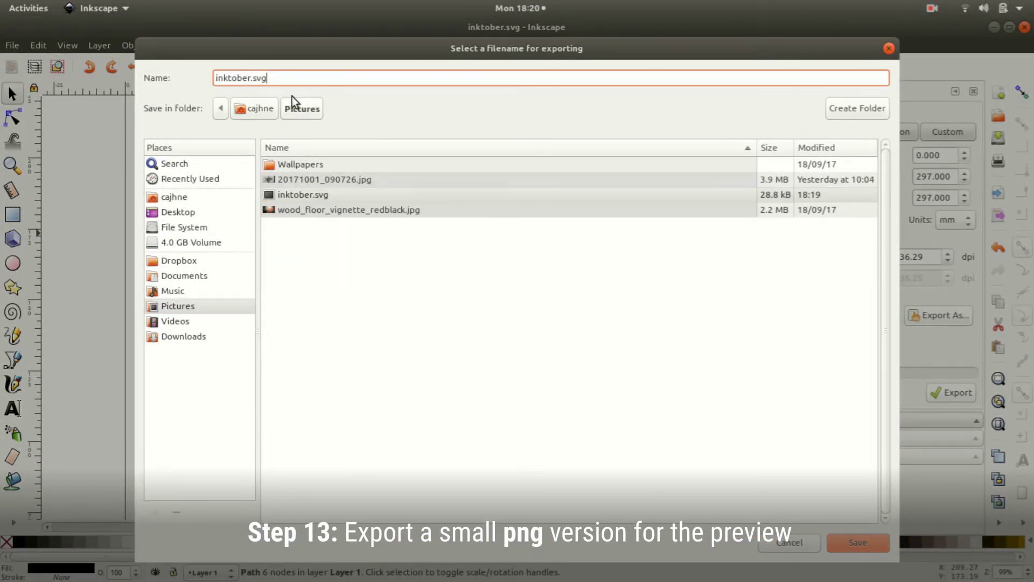
{"action": "key", "text": "BackSpace"}
{"action": "key", "text": "BackSpace"}
{"action": "key", "text": "BackSpace"}
{"action": "type", "text": "png"}
{"action": "key", "text": "Return"}
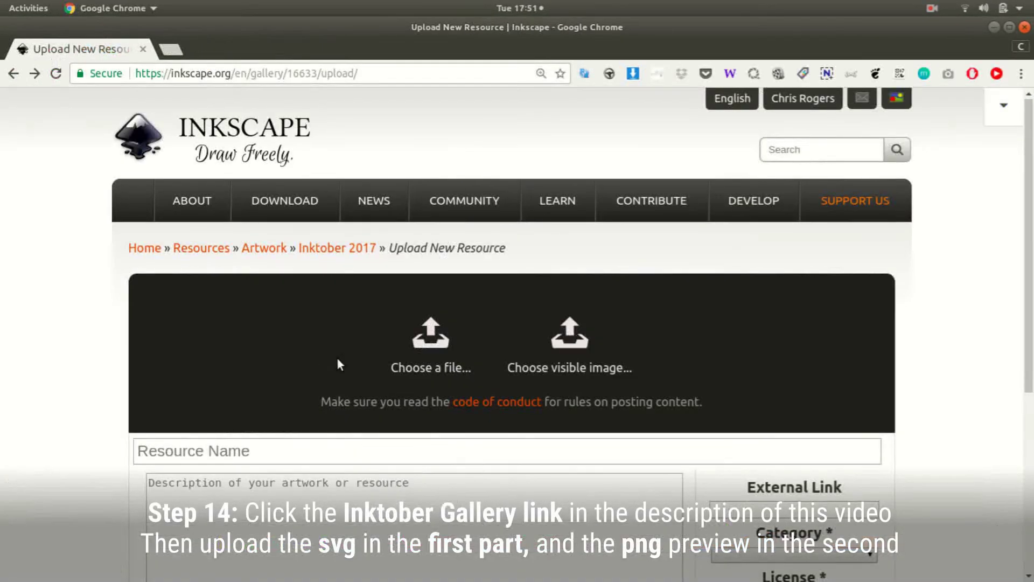
Step: Attach inktober.svg as the upload file and inktober.png as its visible preview image
{"action": "left_click", "coordinate": [427, 337]}
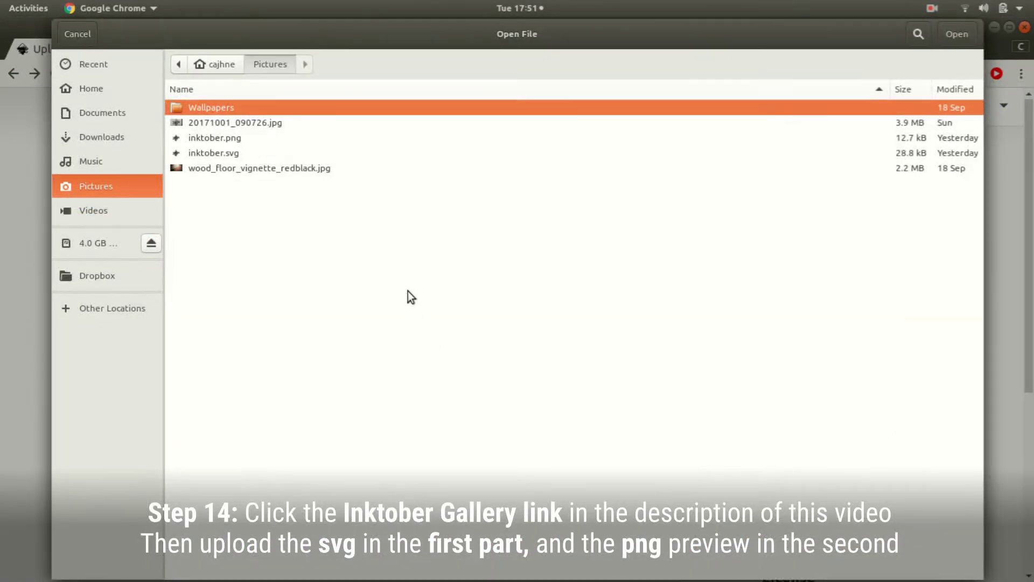
{"action": "left_click", "coordinate": [209, 153]}
{"action": "left_click", "coordinate": [946, 43]}
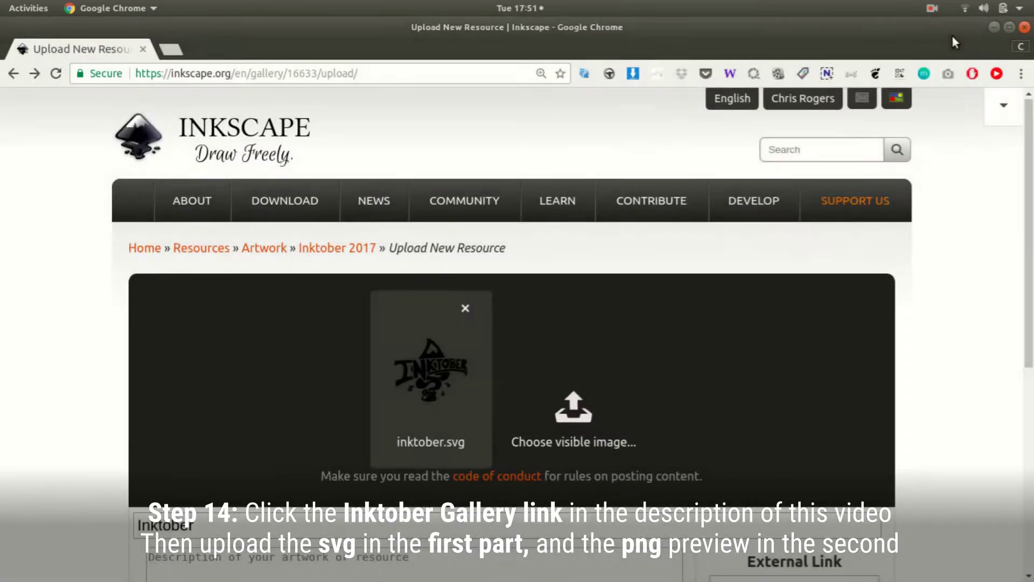
{"action": "left_click", "coordinate": [590, 422]}
{"action": "left_click", "coordinate": [227, 139]}
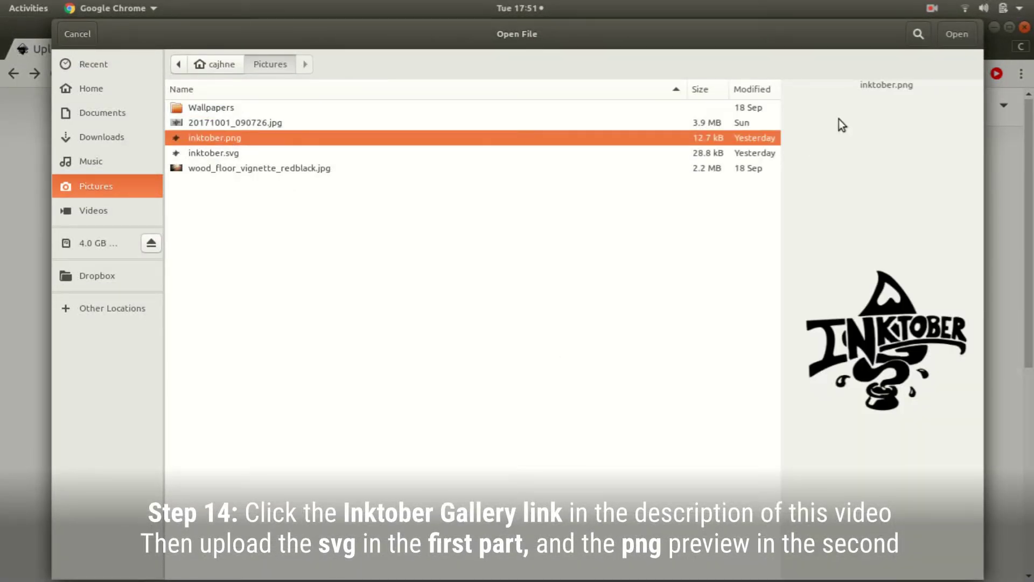
{"action": "left_click", "coordinate": [957, 34]}
Step: Enter the description 'This is an inktober submission. First one!'
{"action": "scroll", "coordinate": [932, 359], "scroll_direction": "down", "scroll_amount": 2}
{"action": "scroll", "coordinate": [932, 359], "scroll_direction": "down", "scroll_amount": 3}
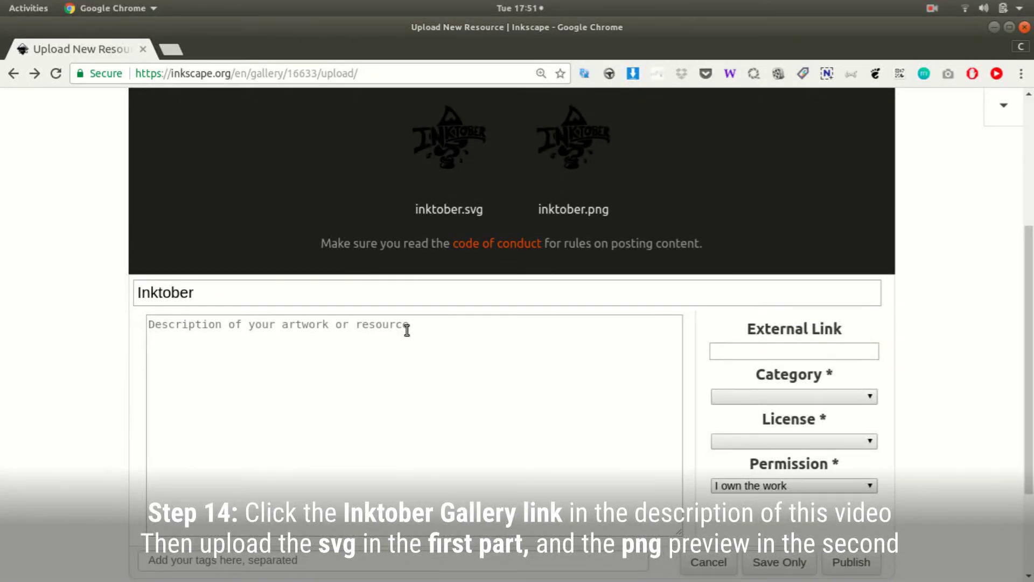
{"action": "left_click", "coordinate": [407, 331]}
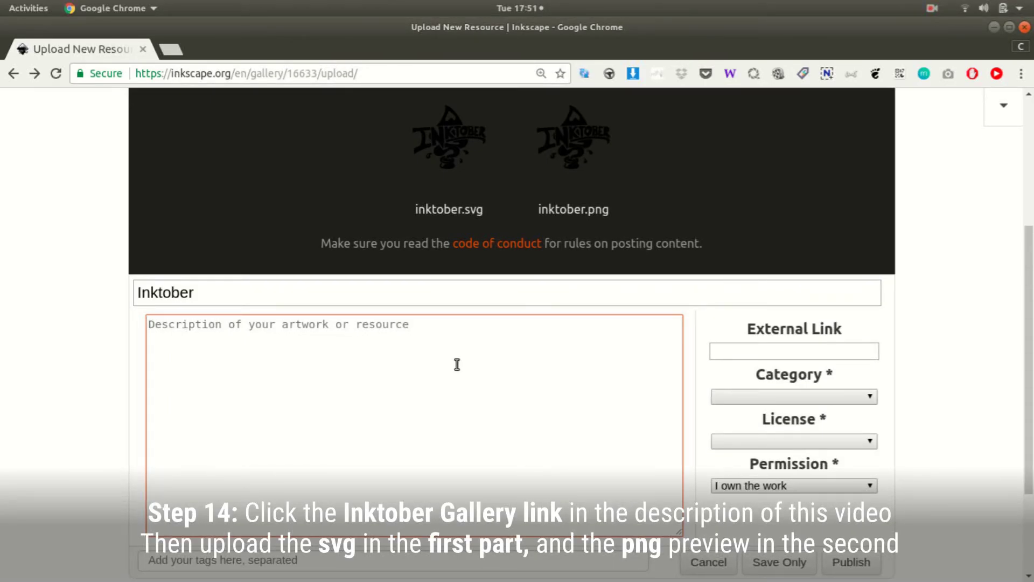
{"action": "type", "text": "This is an inkt"}
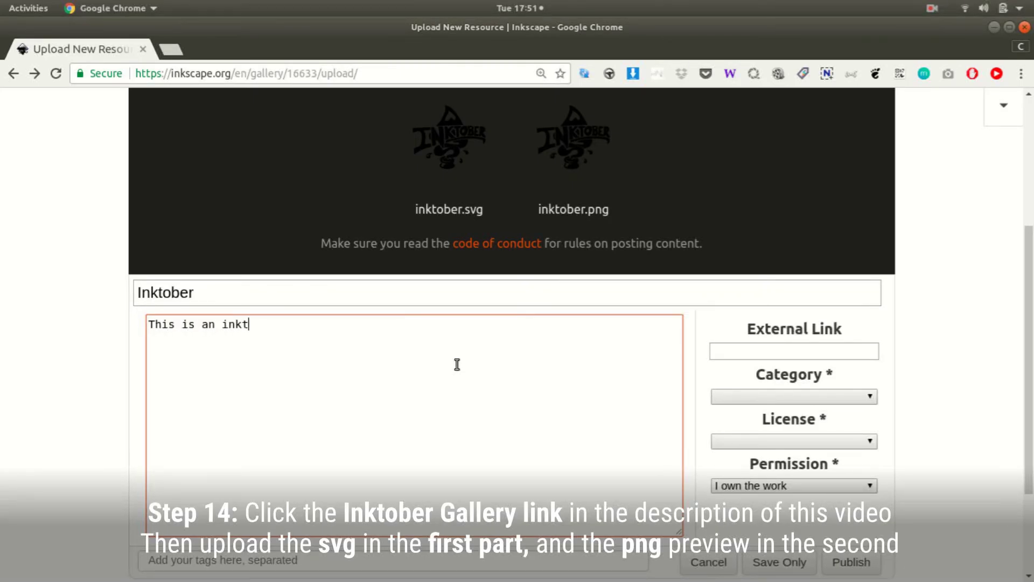
{"action": "type", "text": "ober submission"}
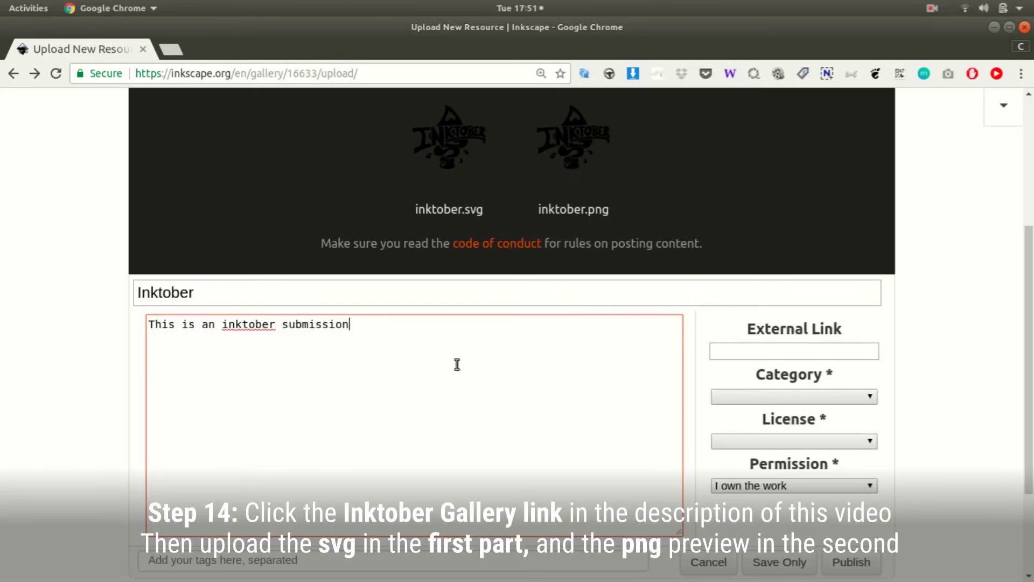
{"action": "type", "text": ". First one!"}
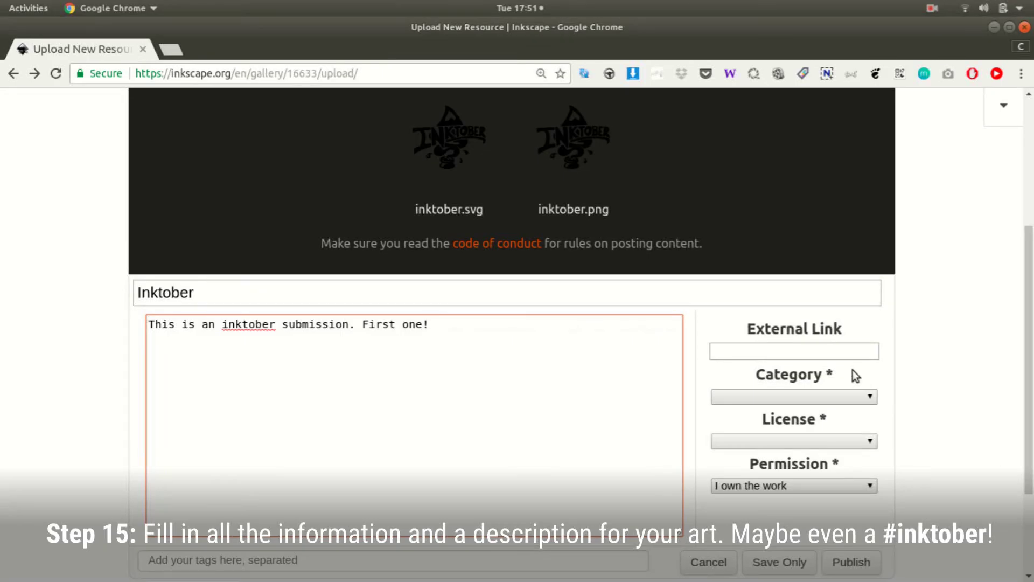
Step: Set Category to Artwork, License to Public Domain (PD), and Permission to I own the work
{"action": "scroll", "coordinate": [891, 427], "scroll_direction": "down", "scroll_amount": 3}
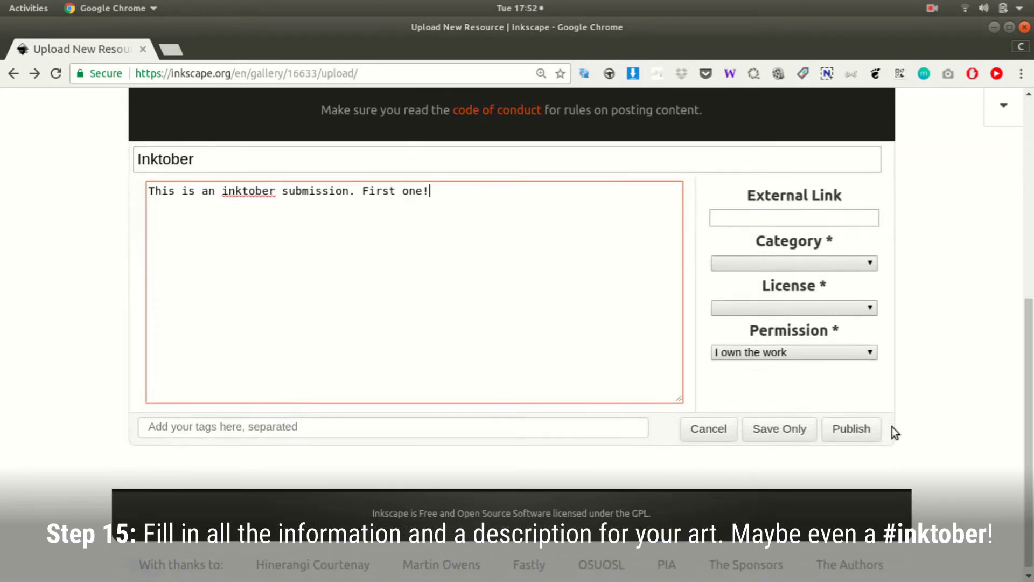
{"action": "left_click", "coordinate": [833, 262]}
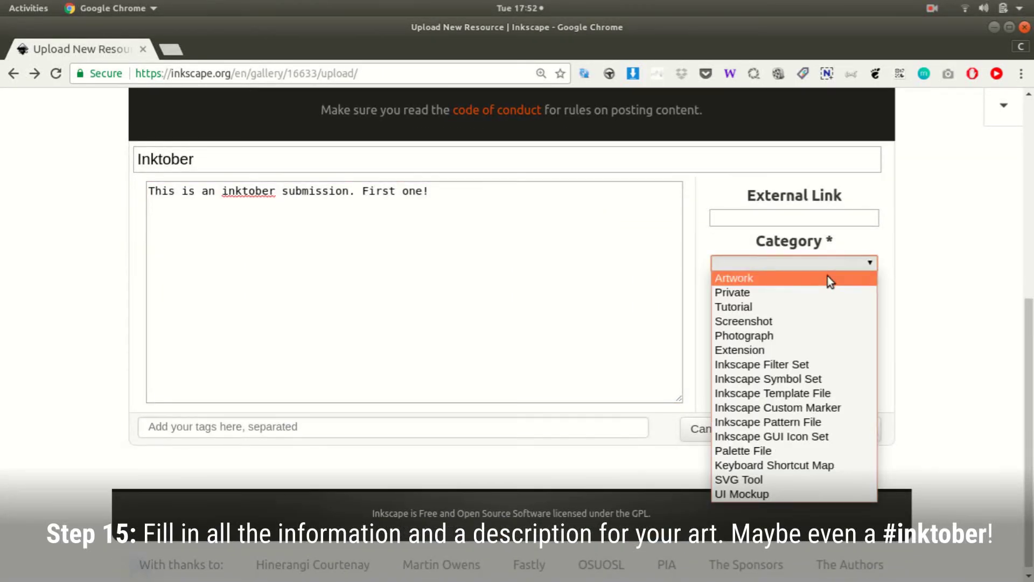
{"action": "left_click", "coordinate": [828, 276]}
{"action": "left_click", "coordinate": [822, 308]}
{"action": "left_click", "coordinate": [816, 322]}
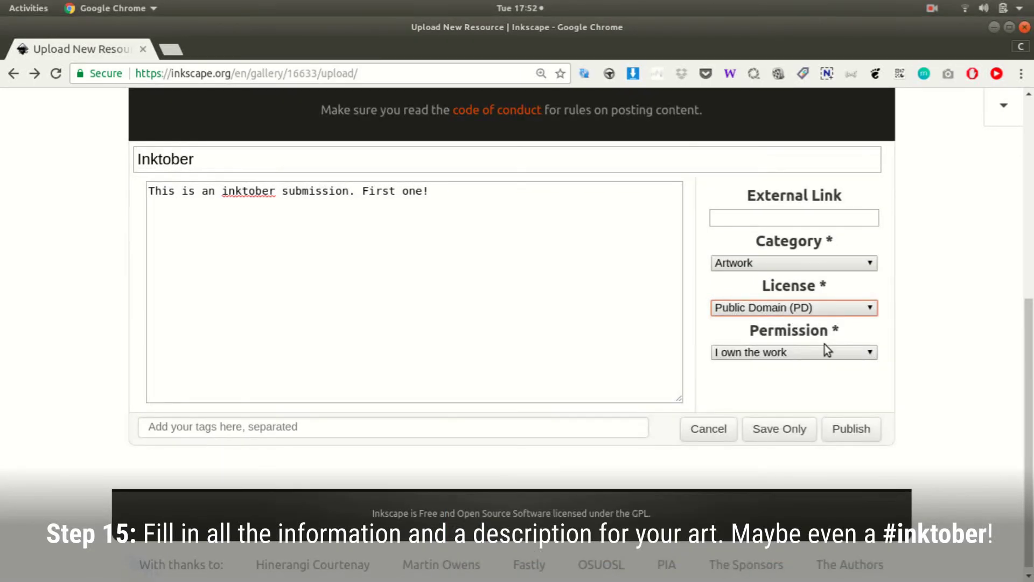
{"action": "left_click", "coordinate": [826, 352]}
{"action": "left_click", "coordinate": [827, 379]}
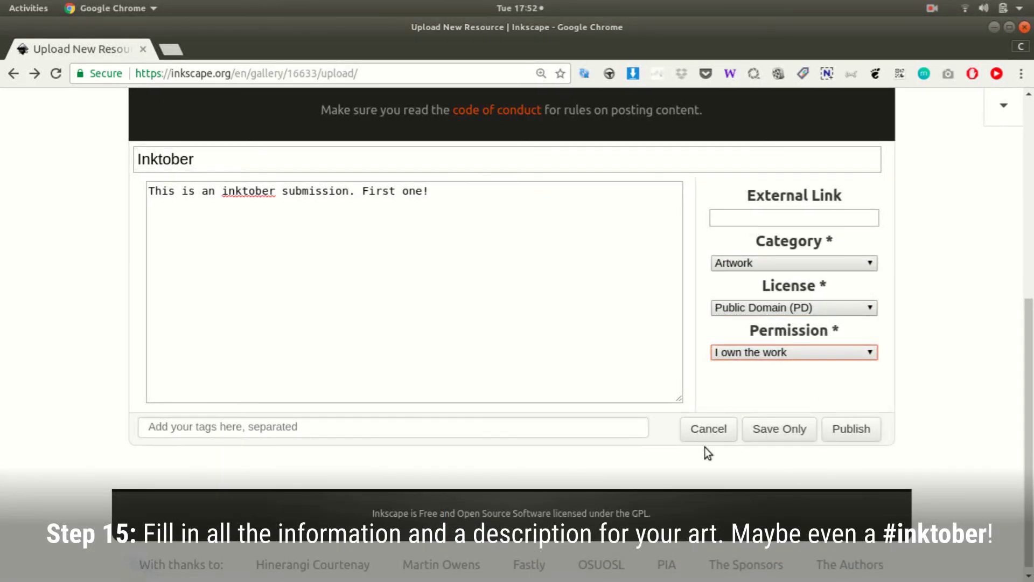
Step: Tag the entry inktober2017 and publish it to the gallery
{"action": "left_click", "coordinate": [503, 431]}
{"action": "type", "text": "inktober"}
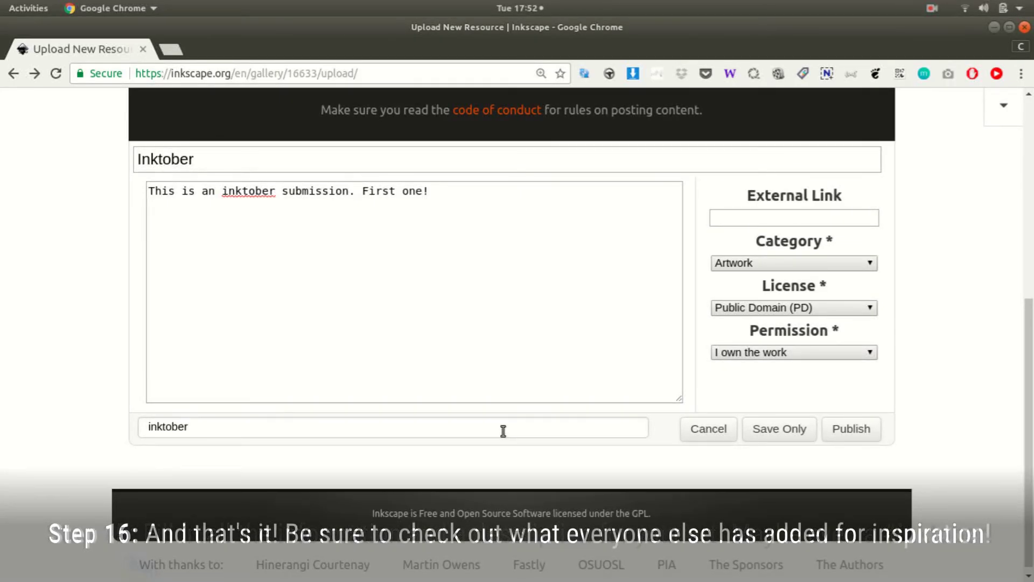
{"action": "type", "text": "2017"}
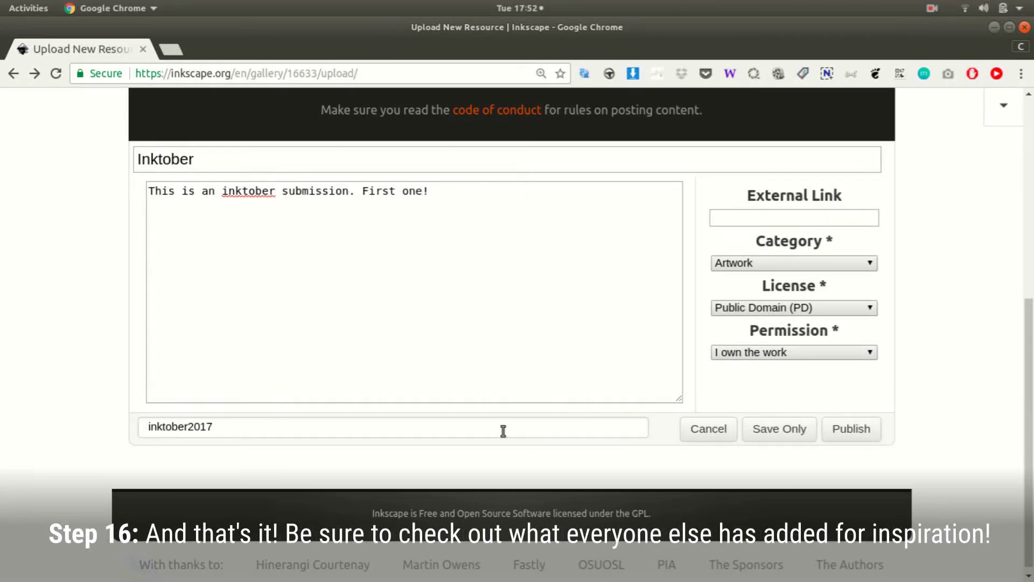
{"action": "left_click", "coordinate": [848, 430]}
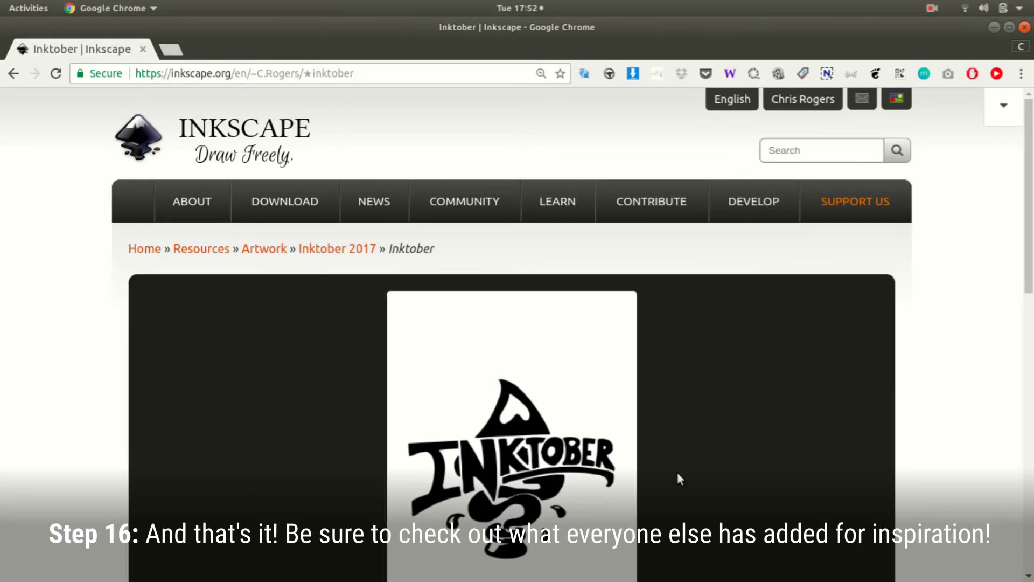
Step: Scroll the published Inktober page to review its 210x297 SVG details and Public Domain licence
{"action": "scroll", "coordinate": [905, 373], "scroll_direction": "down", "scroll_amount": 5}
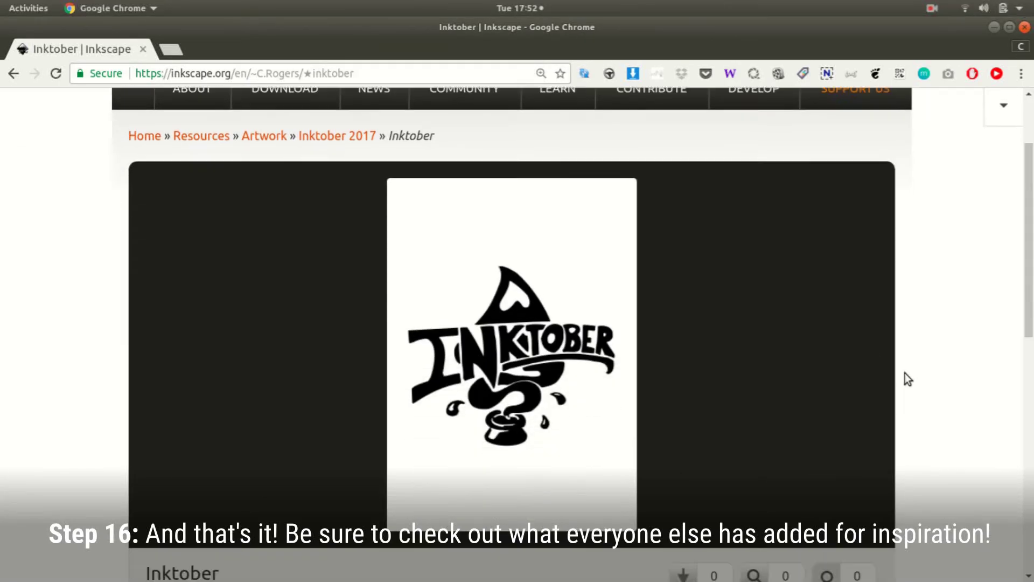
{"action": "scroll", "coordinate": [973, 346], "scroll_direction": "down", "scroll_amount": 5}
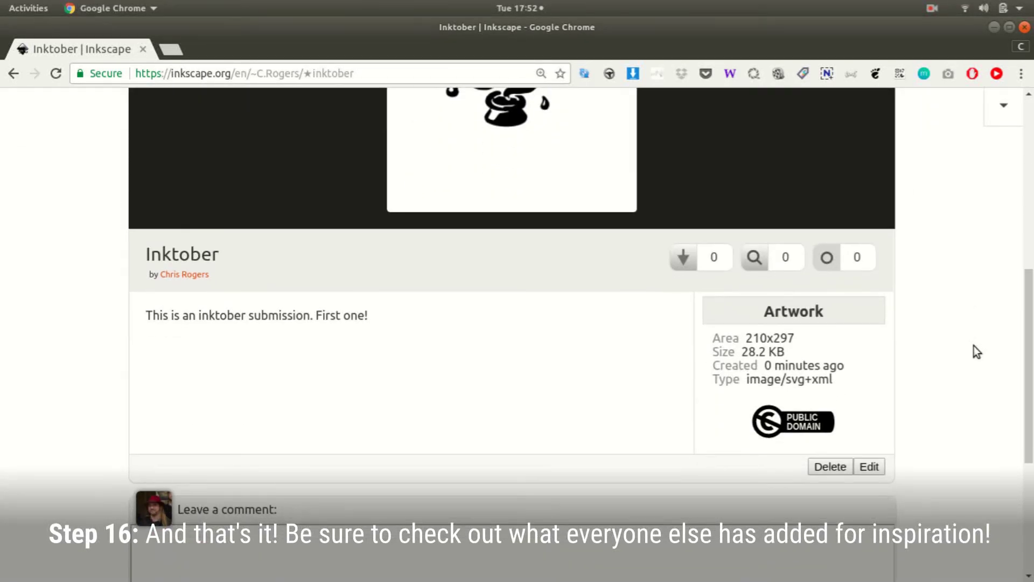
{"action": "scroll", "coordinate": [986, 318], "scroll_direction": "down", "scroll_amount": 5}
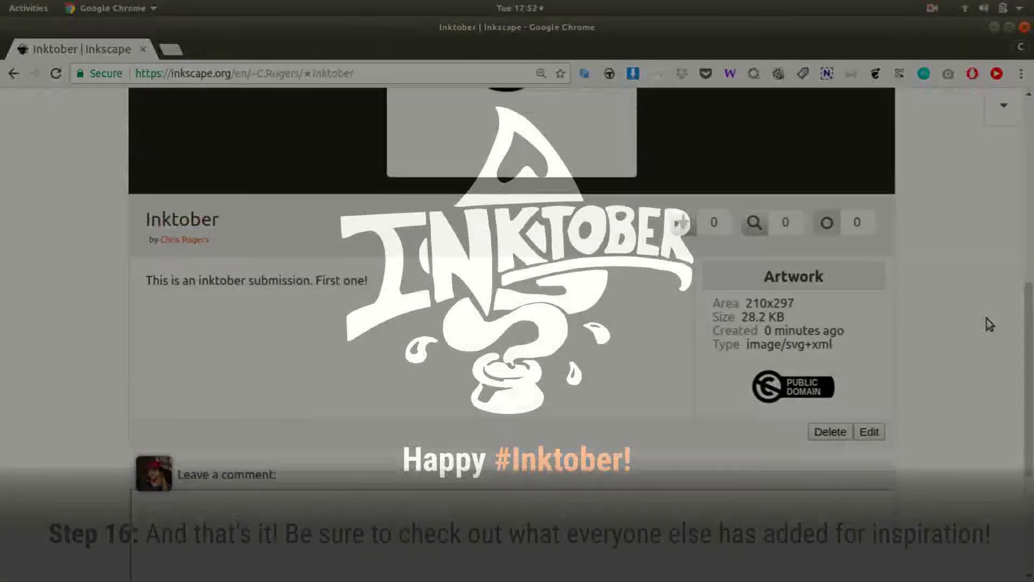